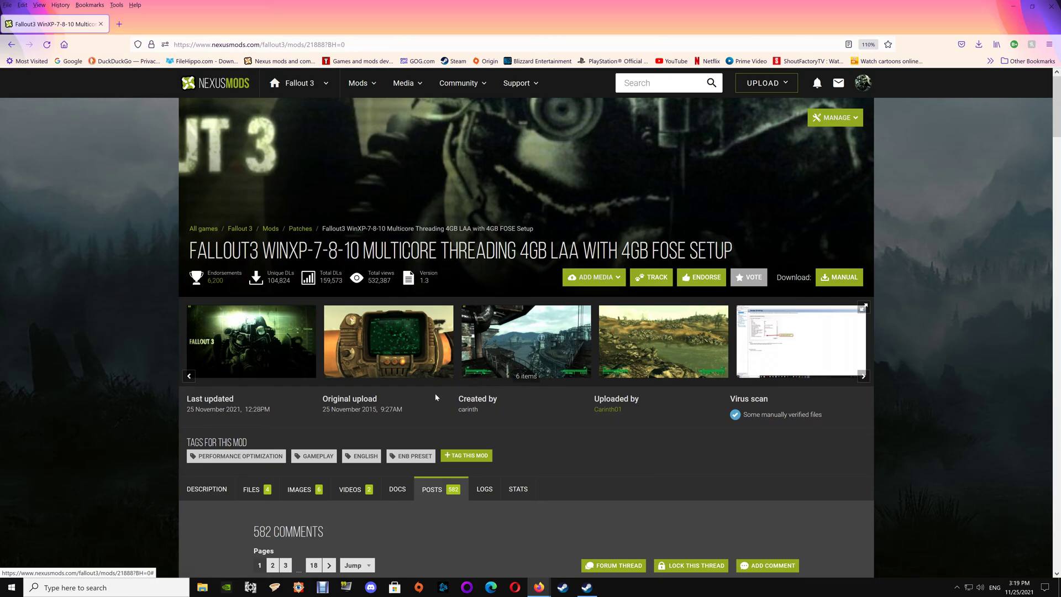
- Show the MCTF mod's Description tab and read through its About This Mod installation notes
click(194, 490)
scroll(506, 389, down, 7)
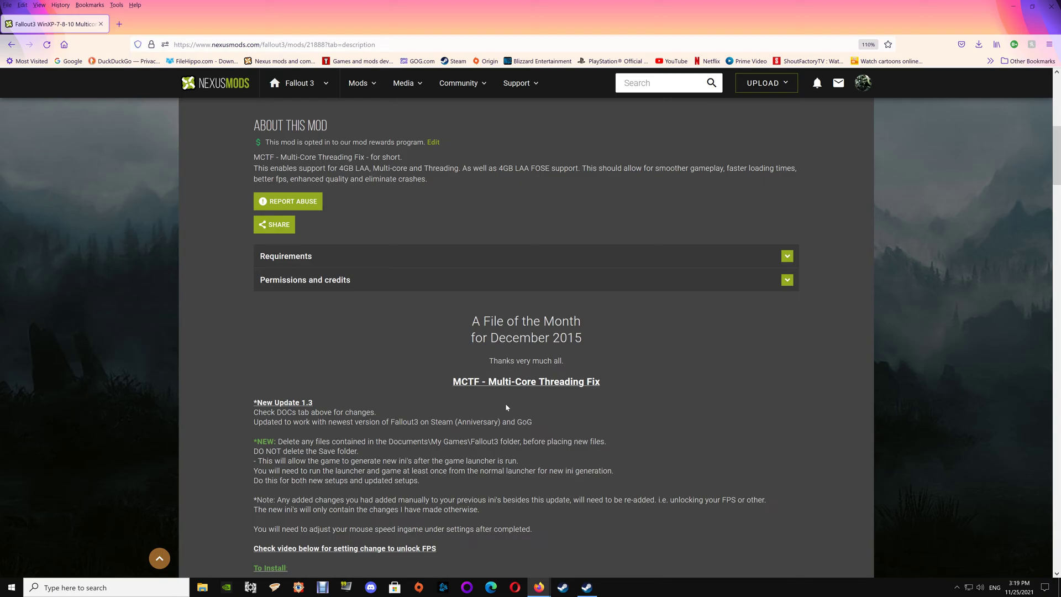
scroll(555, 413, down, 2)
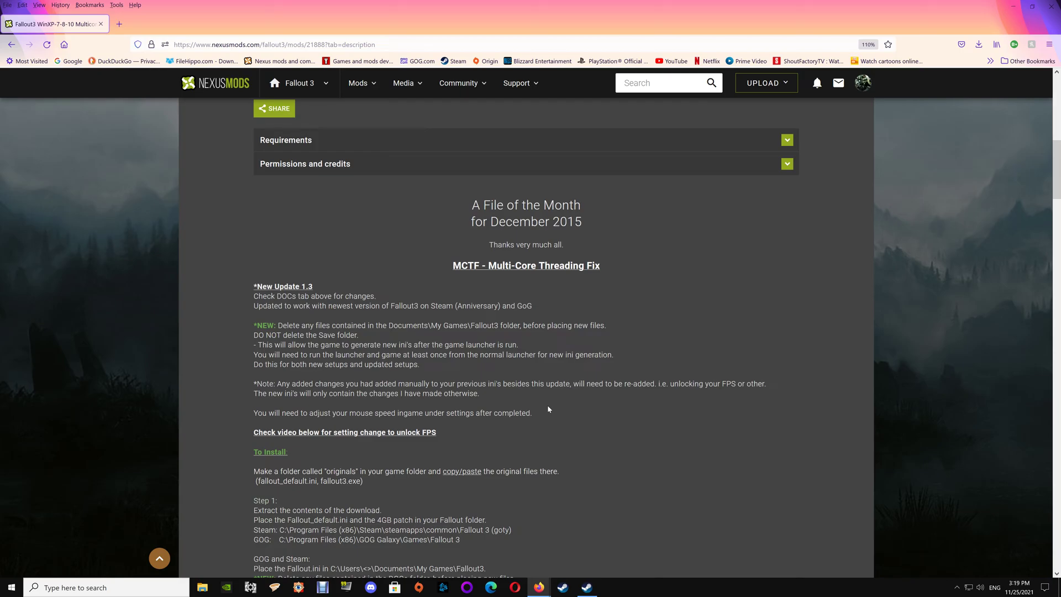
scroll(550, 409, up, 4)
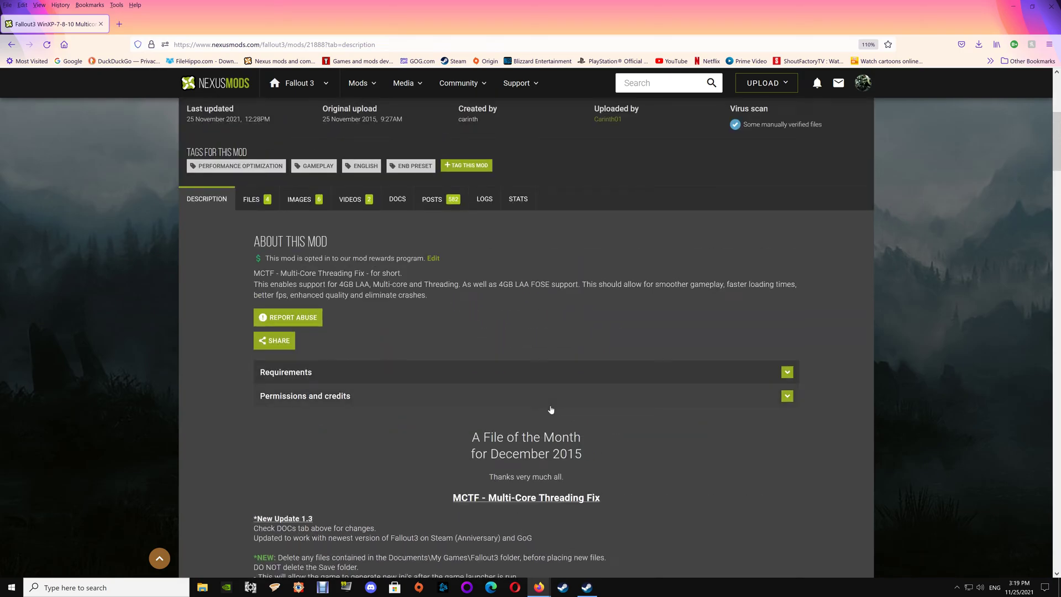
- Show the mod's Files tab and review the version 1.3 main files in winrar and winzip versions
click(253, 200)
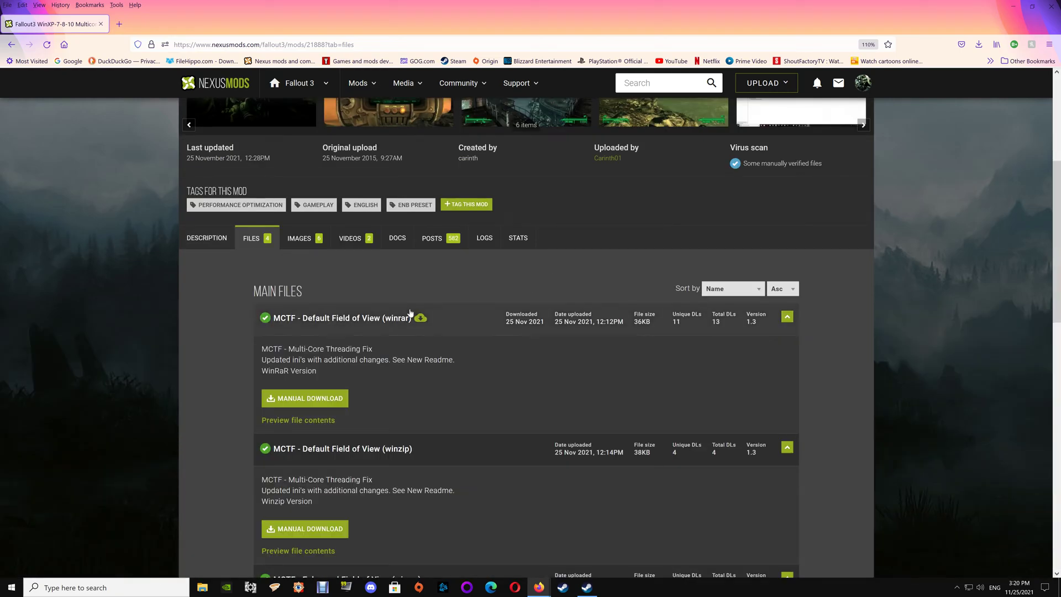
scroll(462, 327, down, 4)
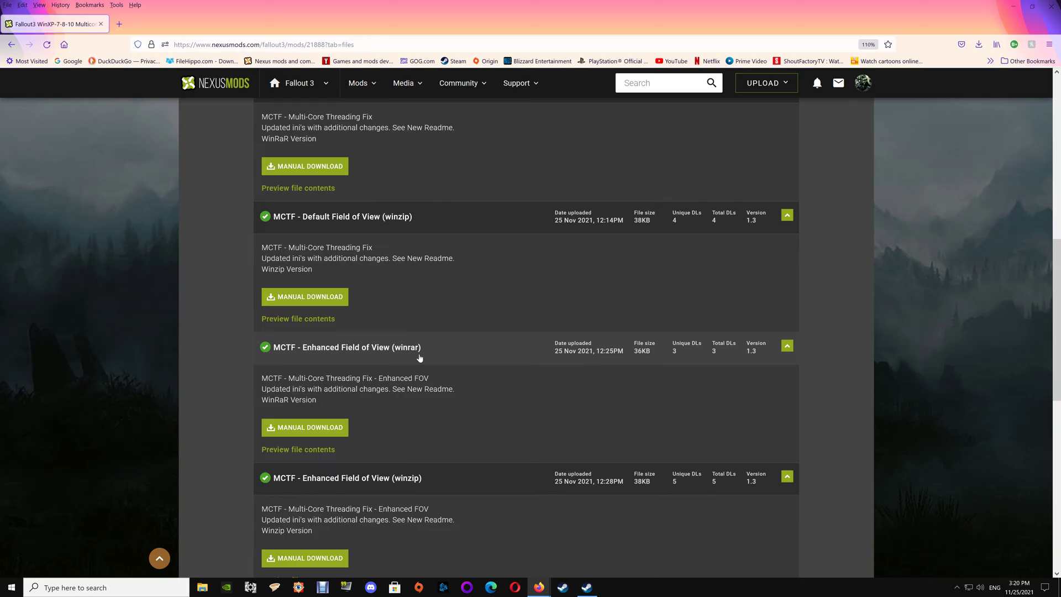
scroll(384, 221, up, 4)
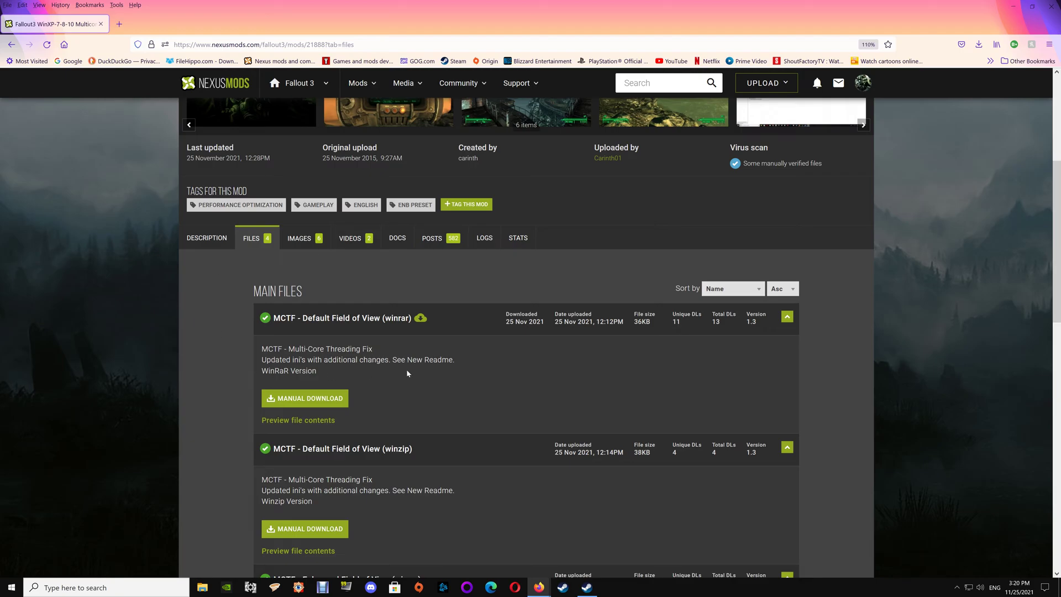
scroll(417, 373, down, 3)
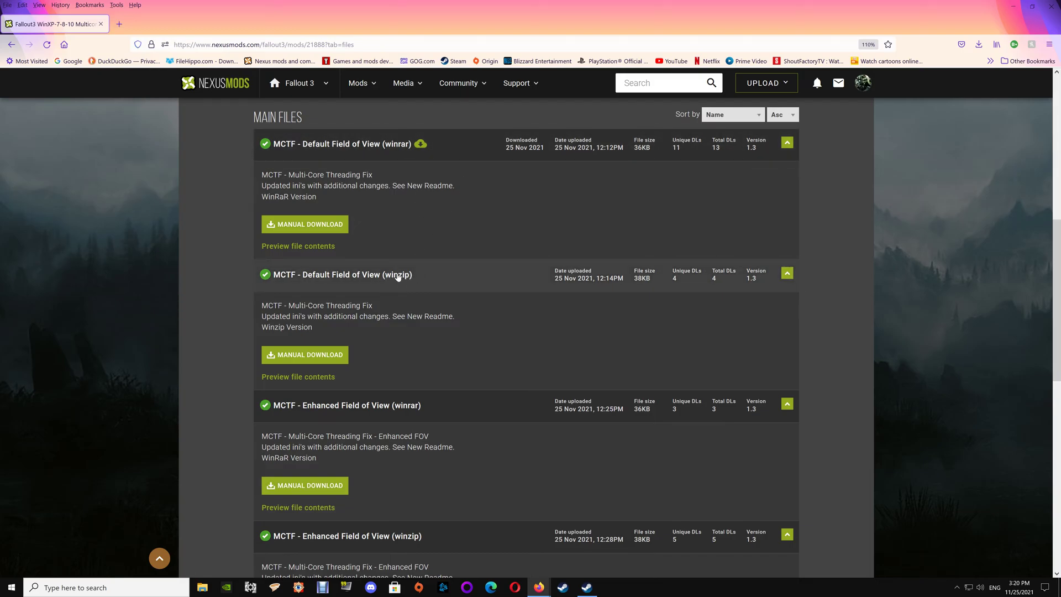
scroll(422, 367, down, 1)
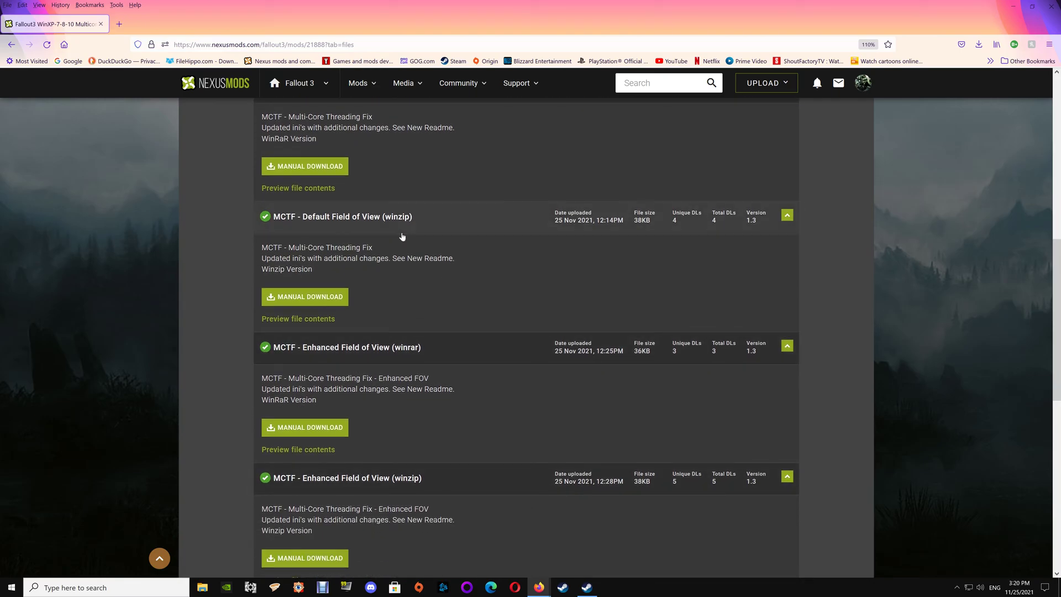
scroll(401, 238, up, 4)
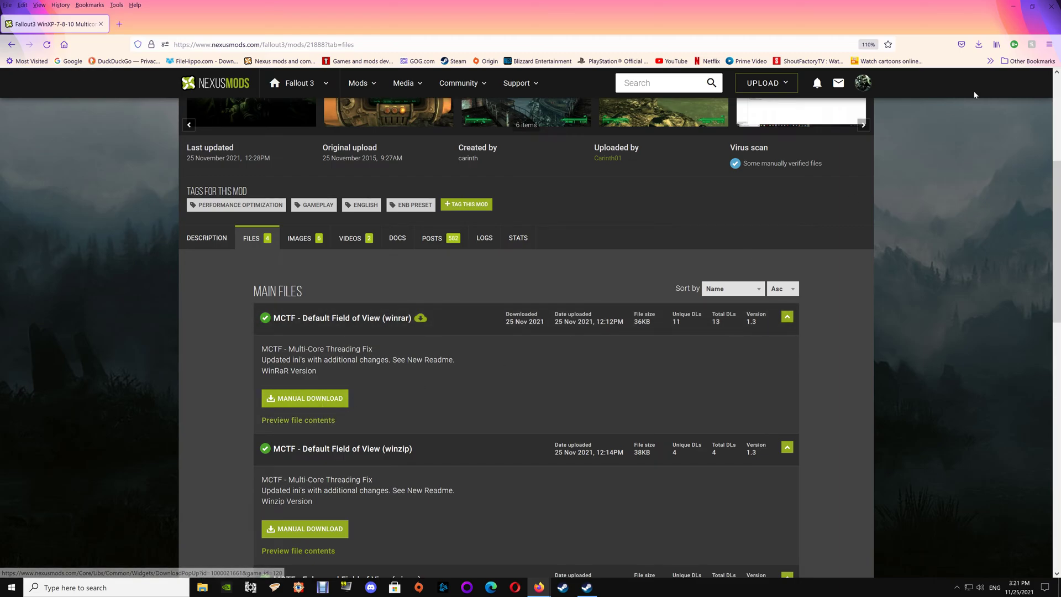
- Open the downloaded MCTF winrar archive in WinRAR, dismiss the licence reminder, and minimize Firefox
click(980, 45)
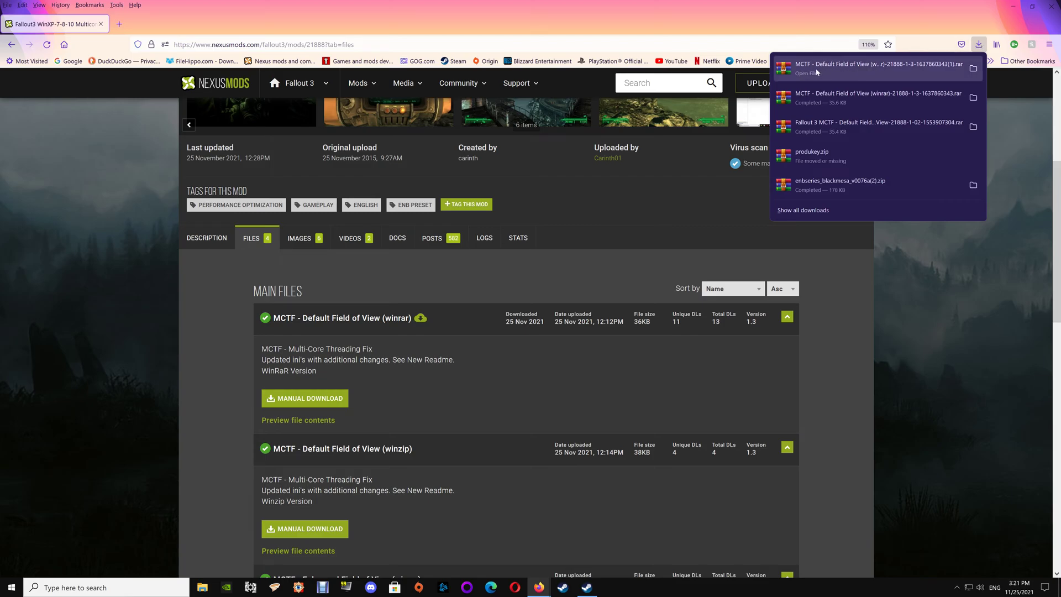
click(854, 75)
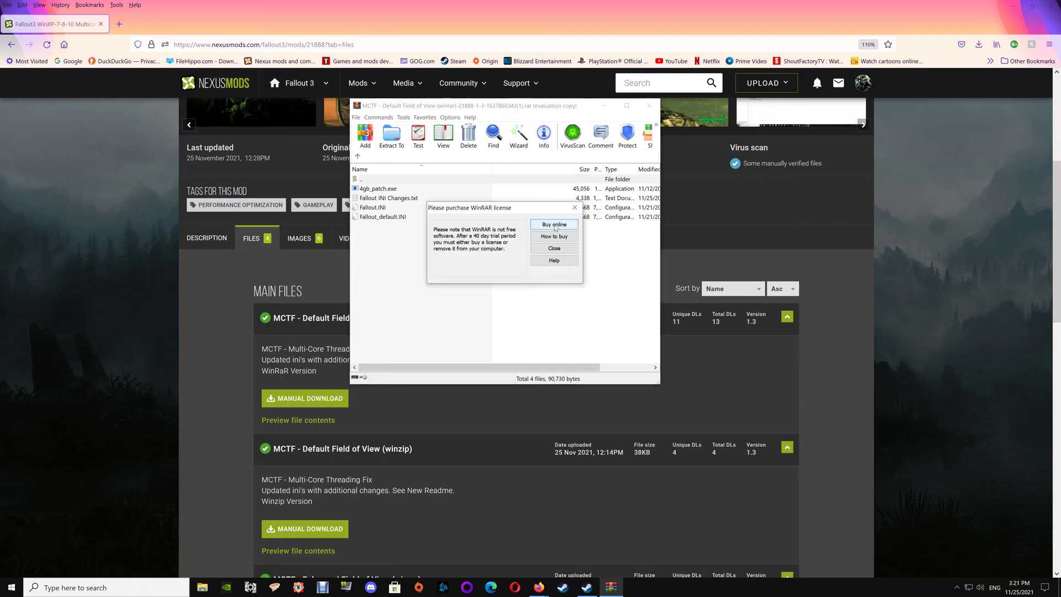
click(573, 248)
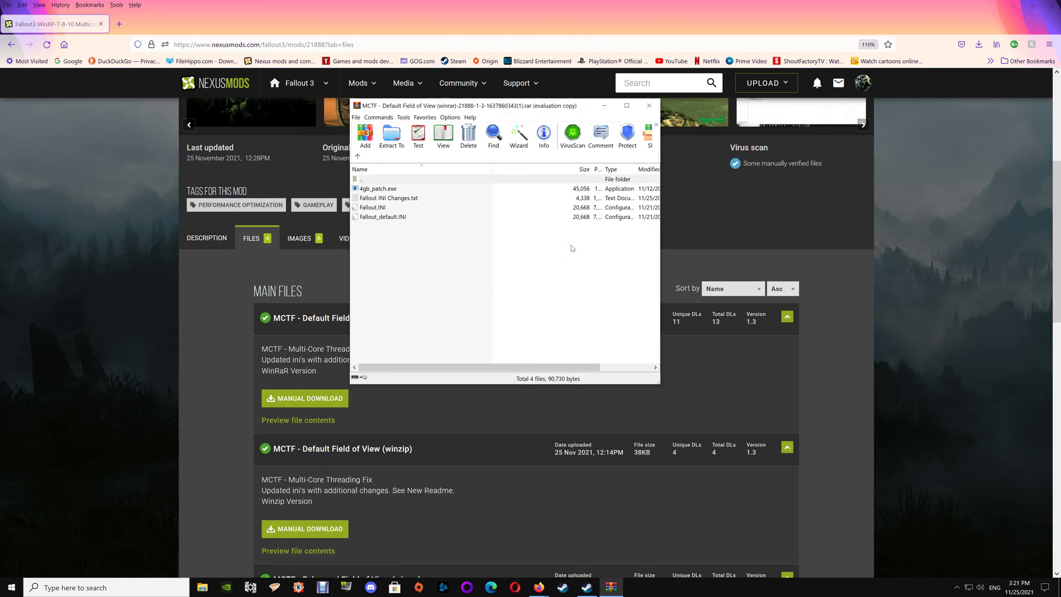
click(1015, 9)
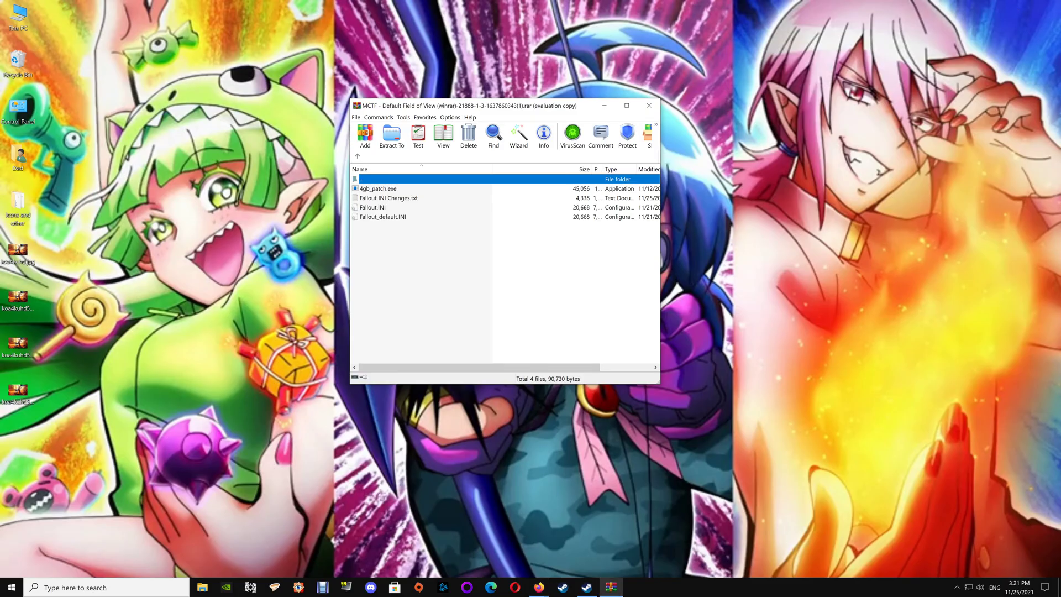
mouse_move(587, 589)
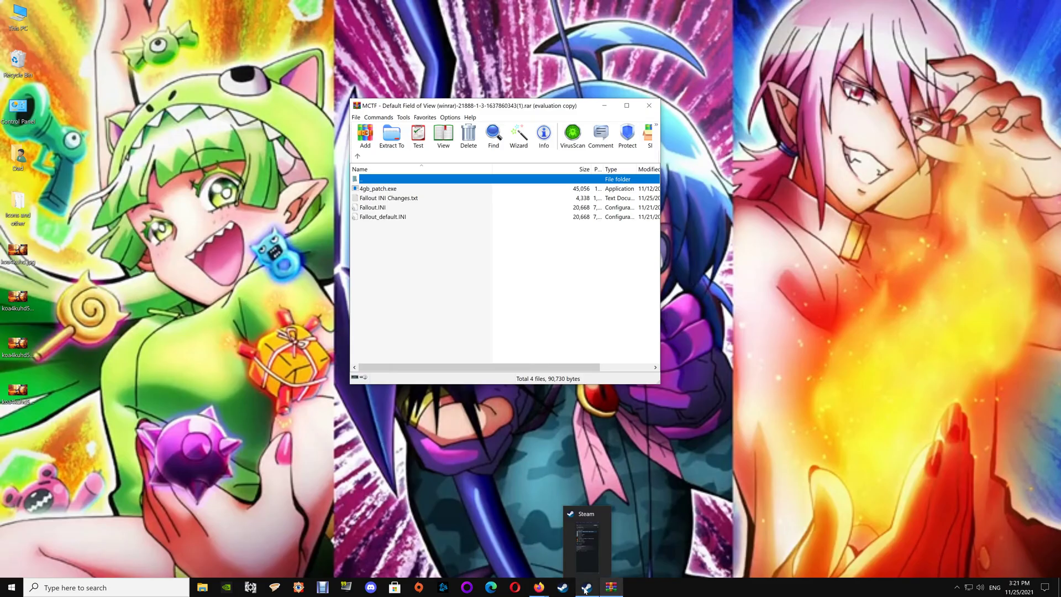
- Open Fallout 3's 'Fallout 3 goty' install folder through Steam's Properties > Local Files, then close Properties
click(586, 589)
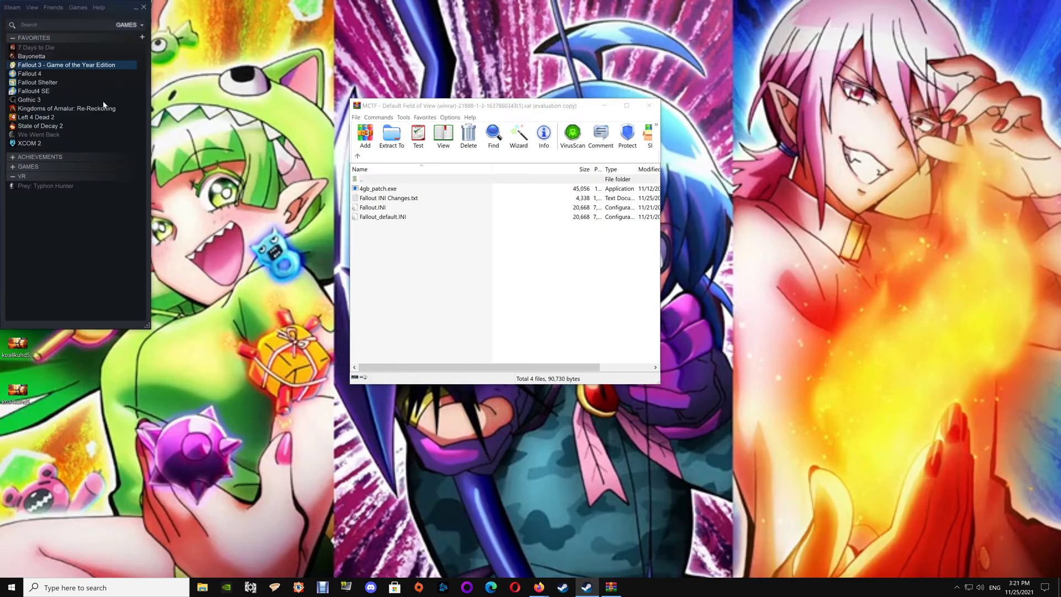
right_click(66, 67)
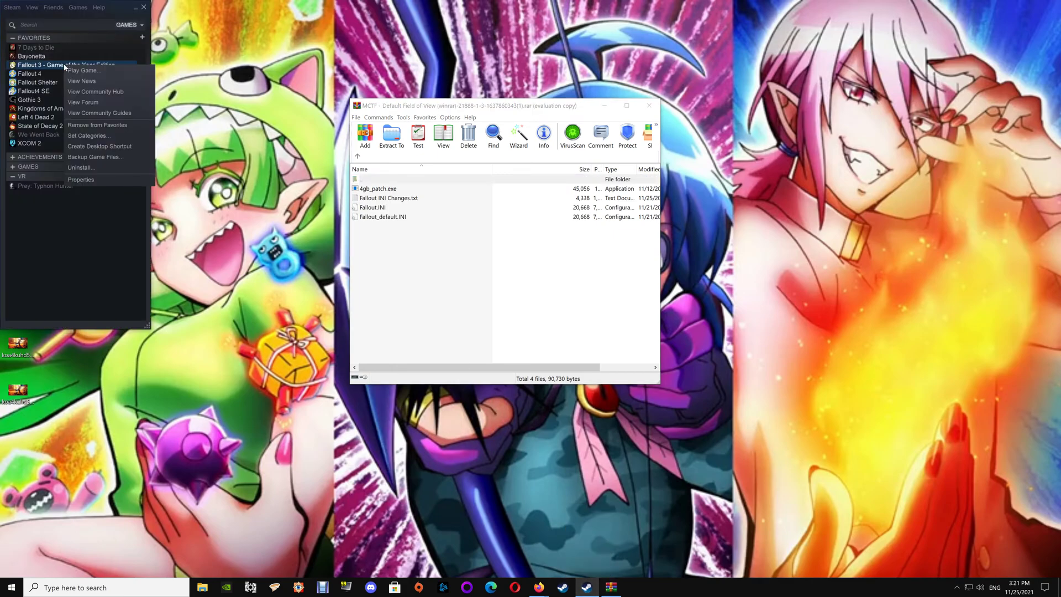
click(81, 180)
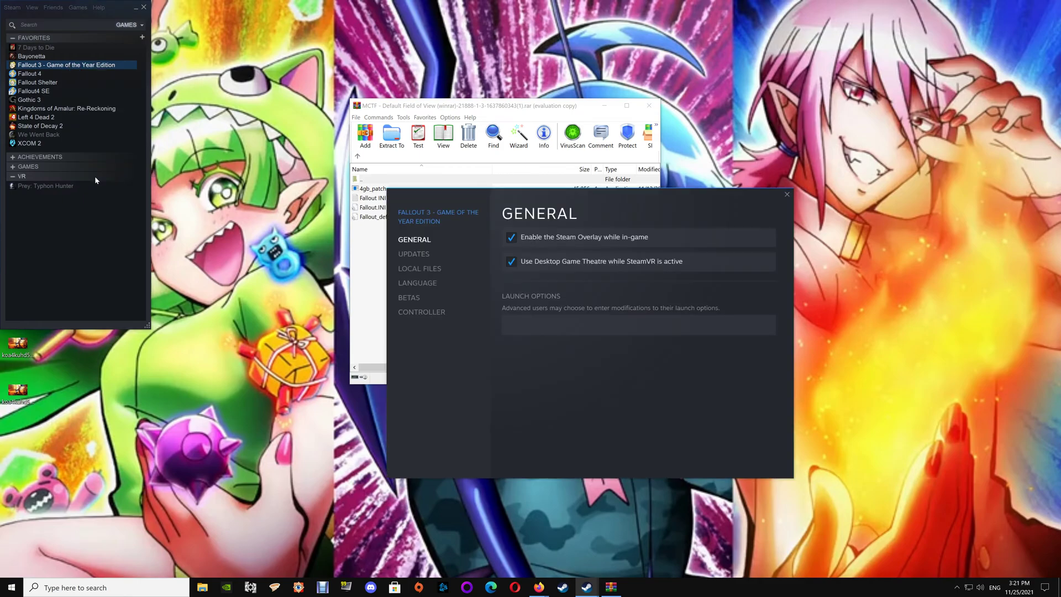
click(433, 270)
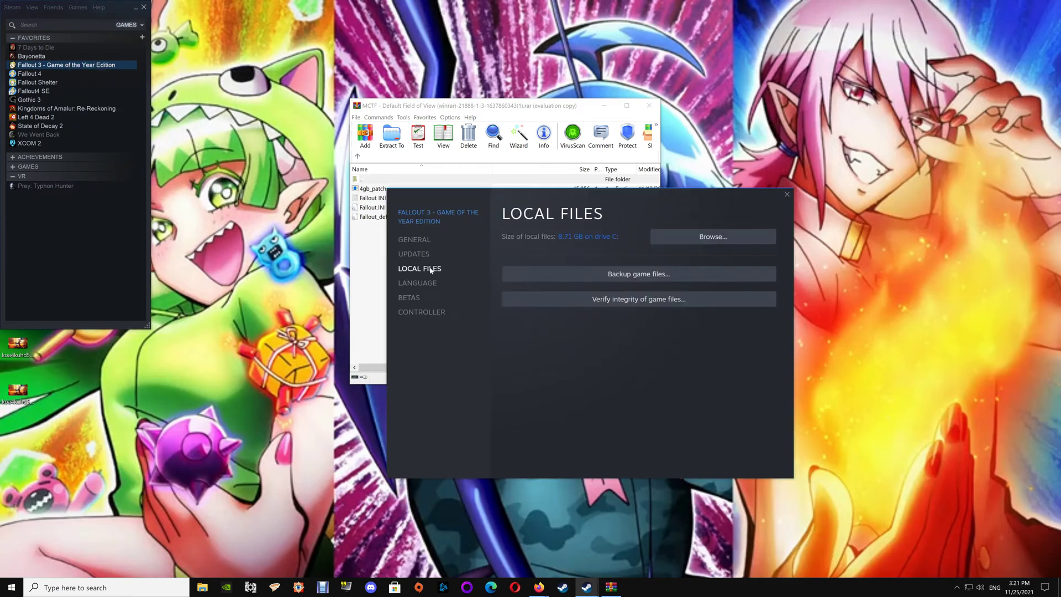
click(721, 238)
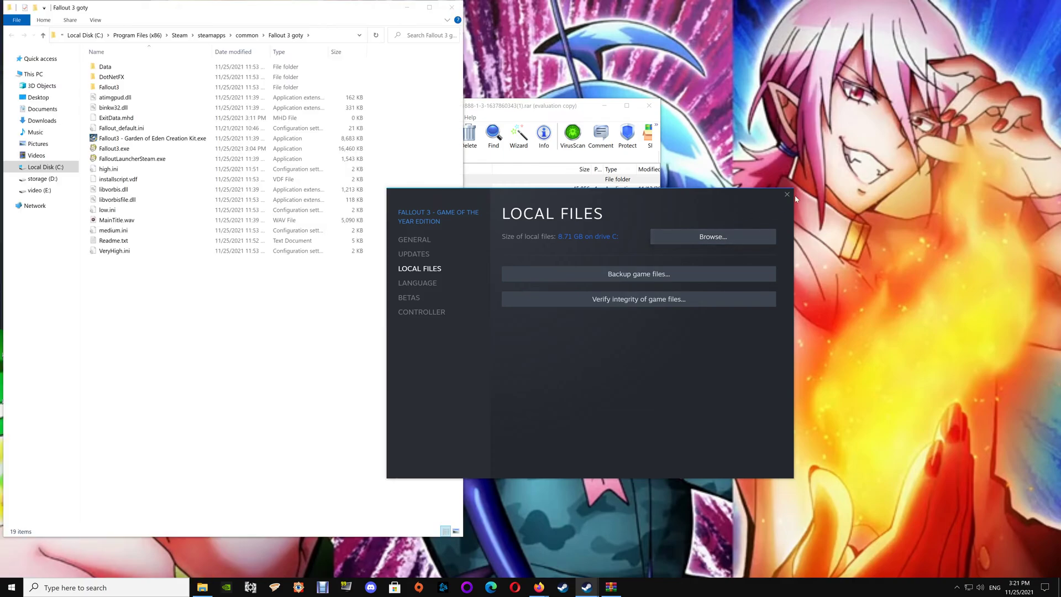
click(787, 197)
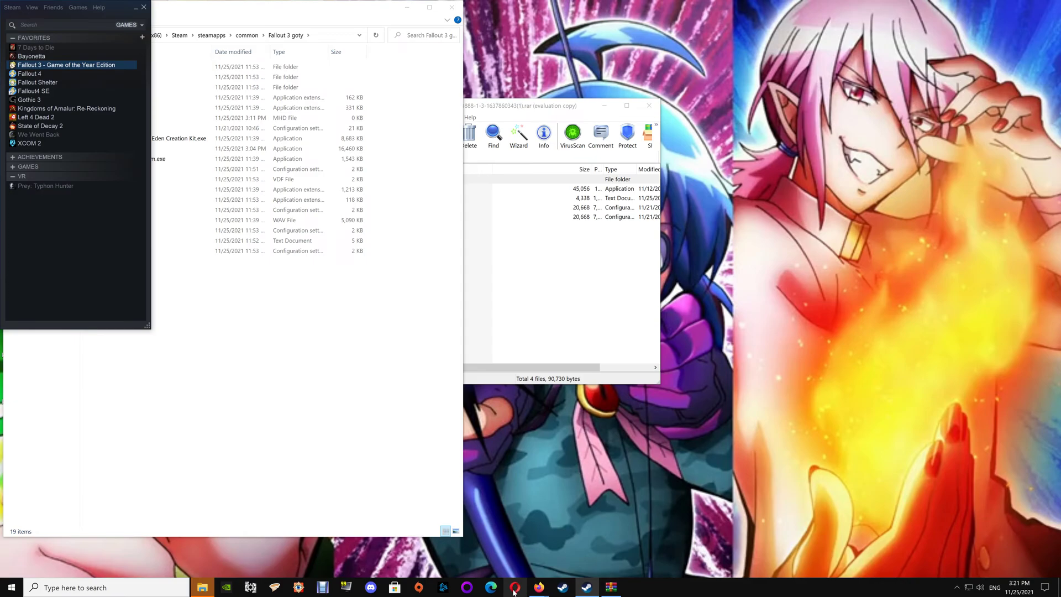
- Show Fallout: New Vegas's install folder from GOG Galaxy via Manage installation, then close it
click(457, 589)
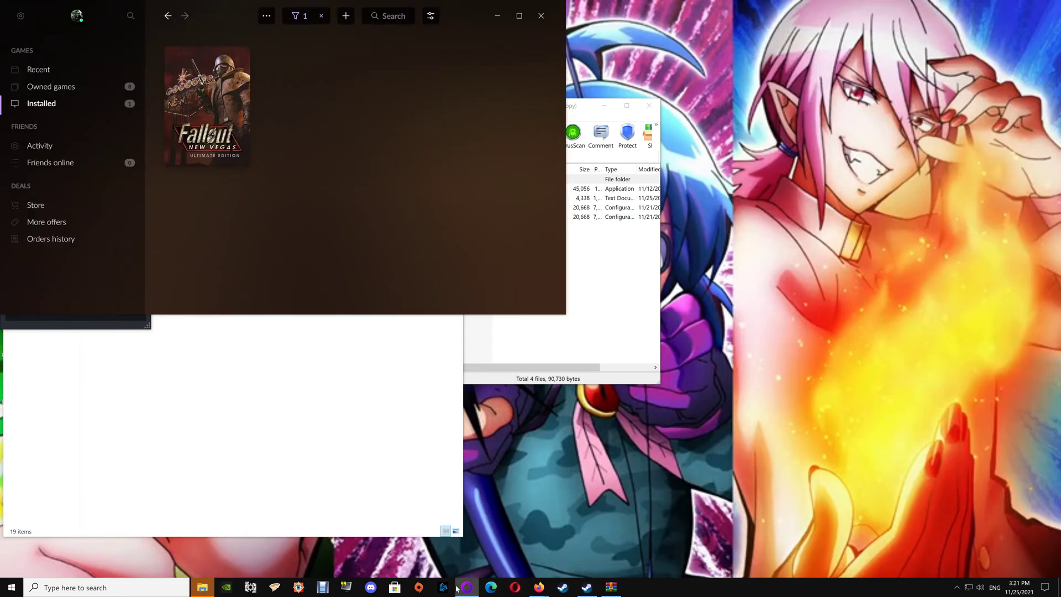
right_click(209, 98)
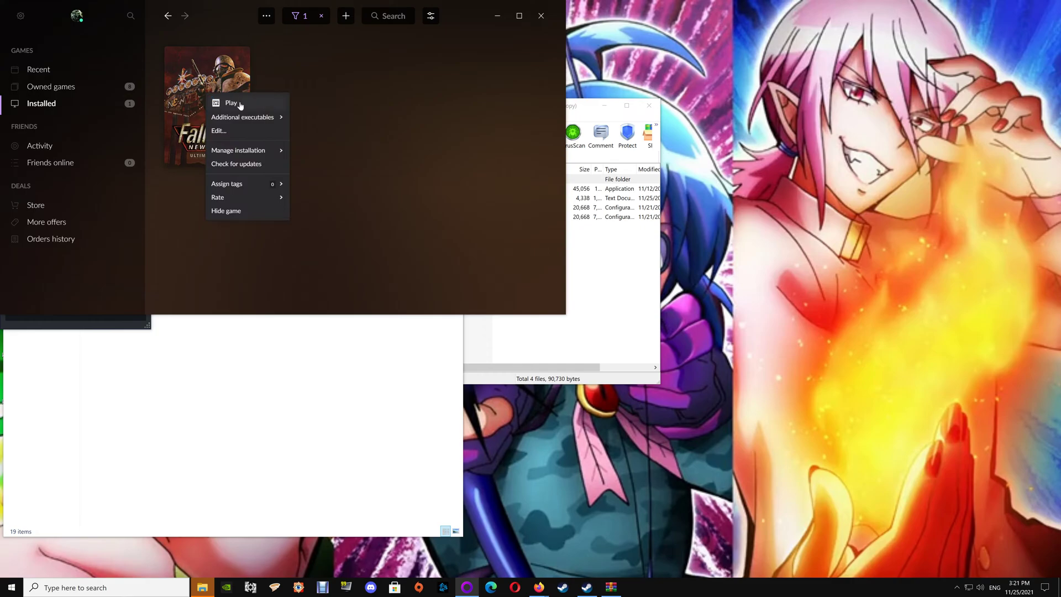
mouse_move(237, 151)
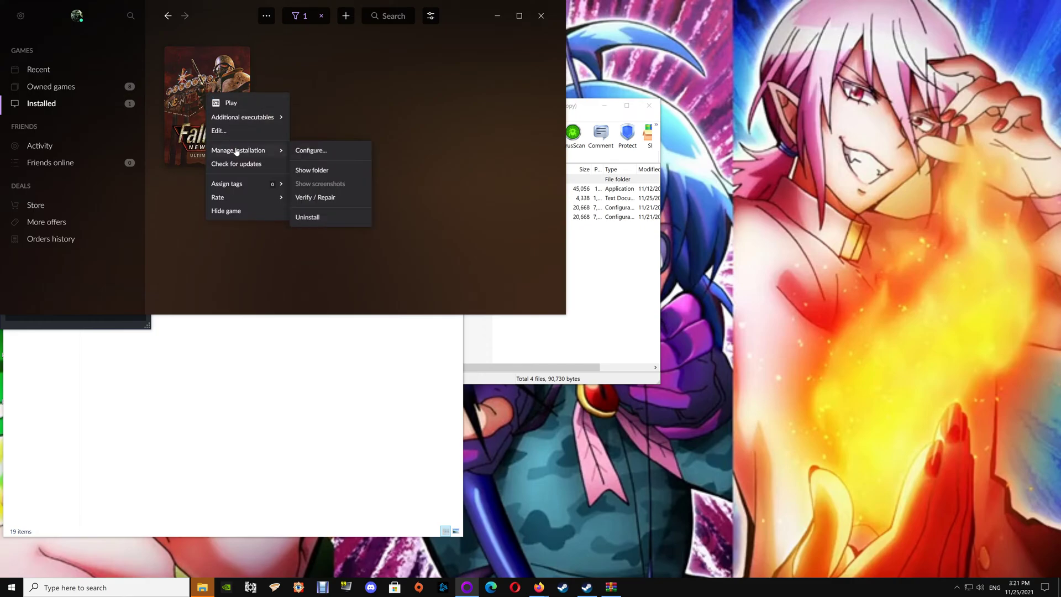
click(315, 170)
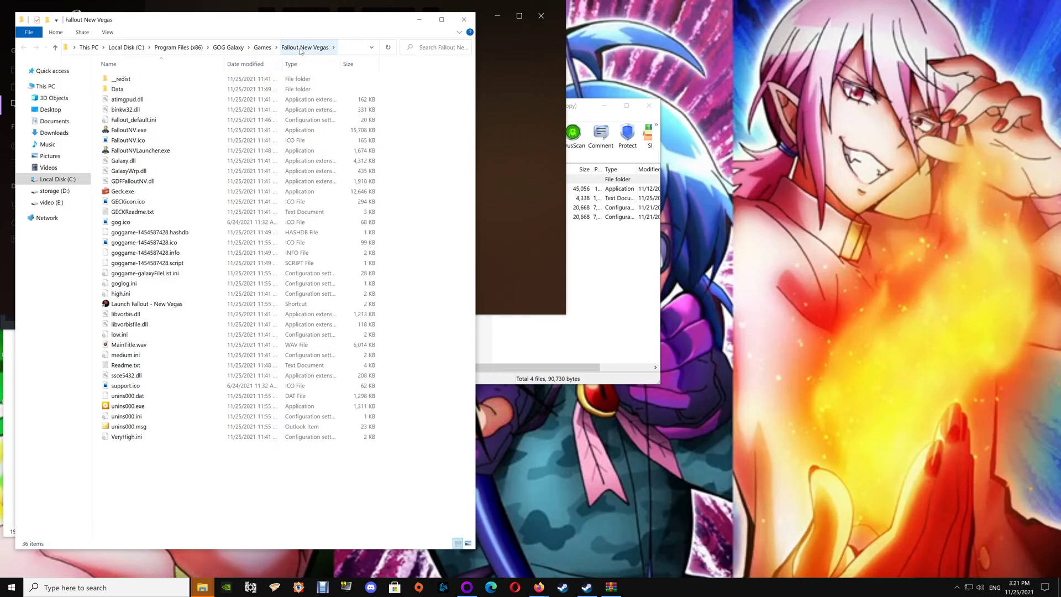
click(463, 20)
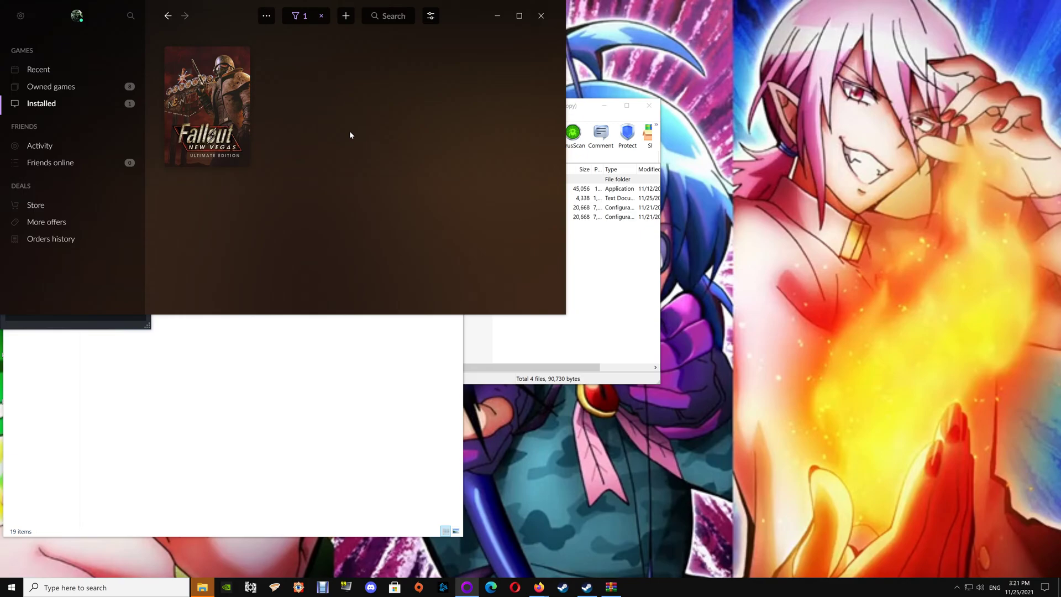
- Close GOG Galaxy and copy 4gb_patch.exe from the MCTF archive into the Fallout 3 goty folder
click(541, 15)
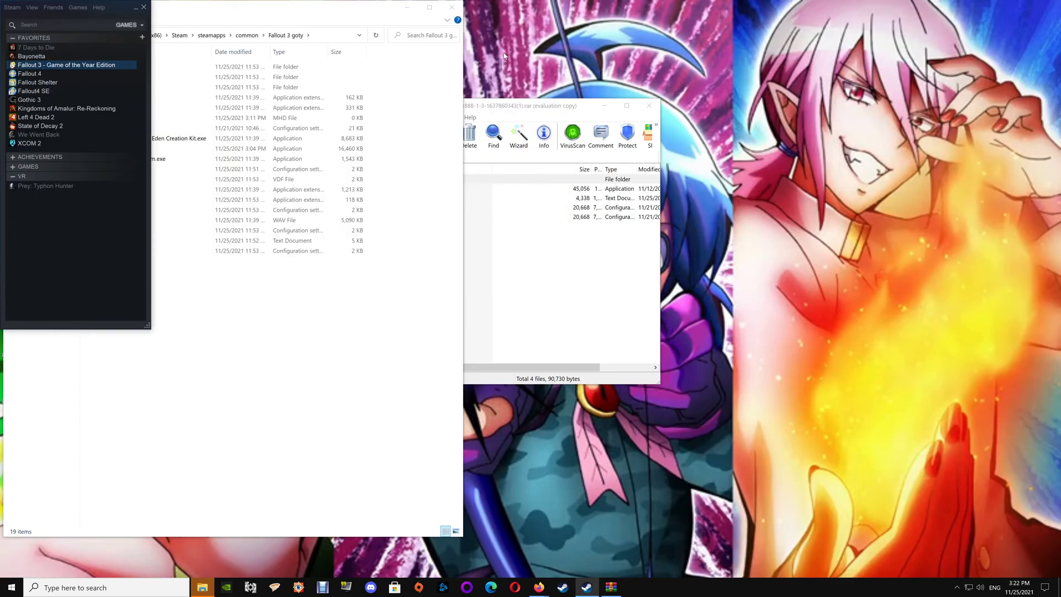
click(439, 281)
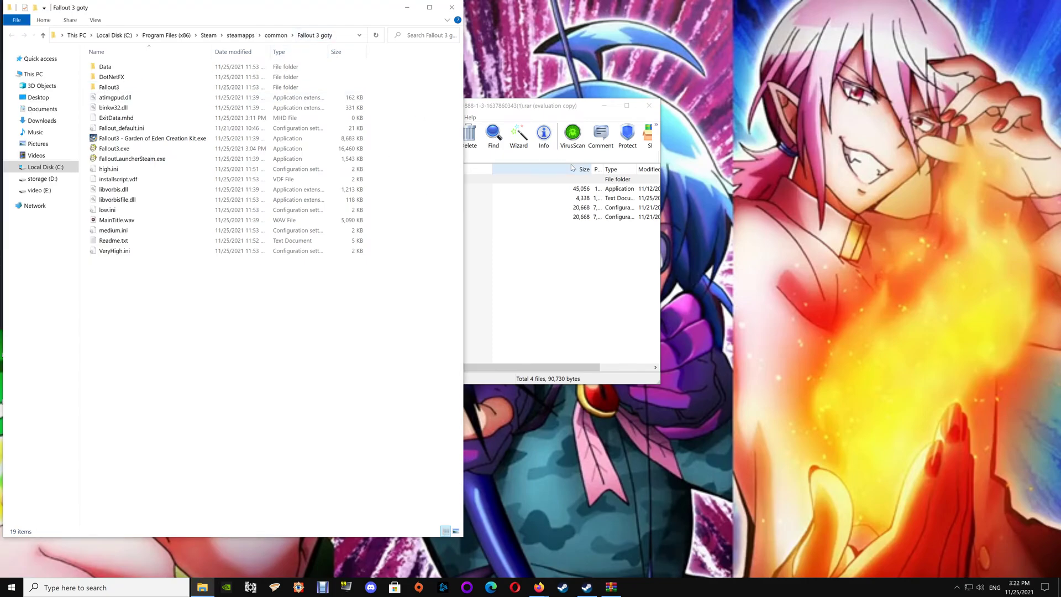
click(515, 276)
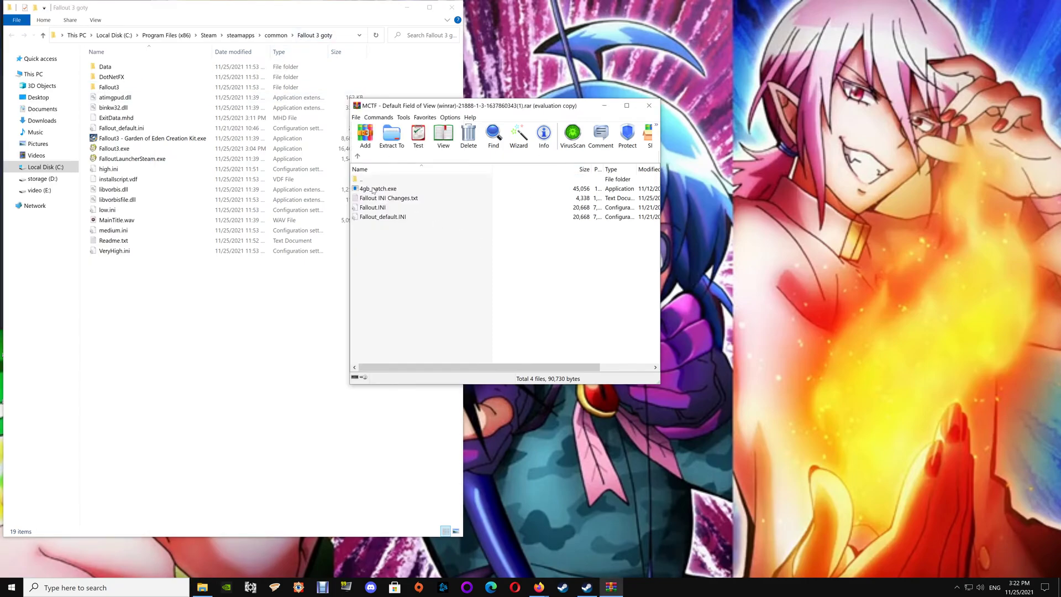
drag(374, 191, 234, 280)
- Create a new folder named 'originals' in the game folder
right_click(266, 311)
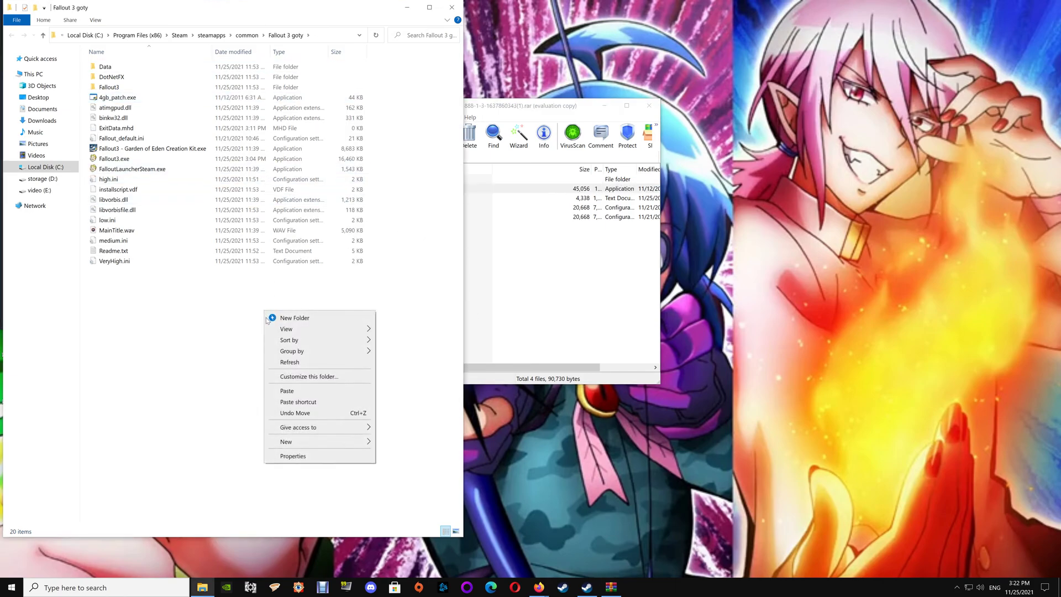
mouse_move(302, 442)
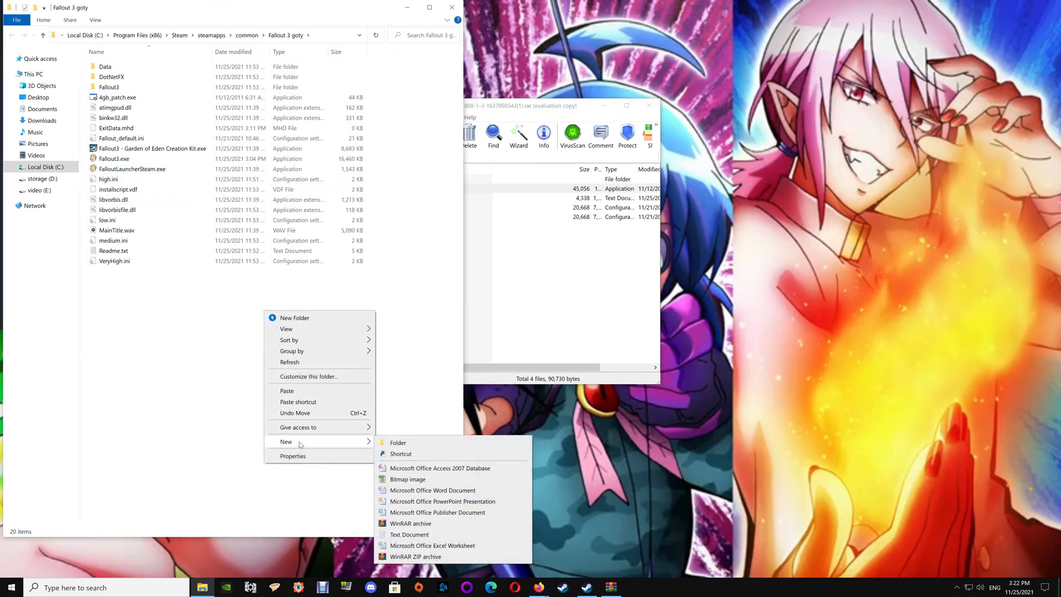
click(398, 445)
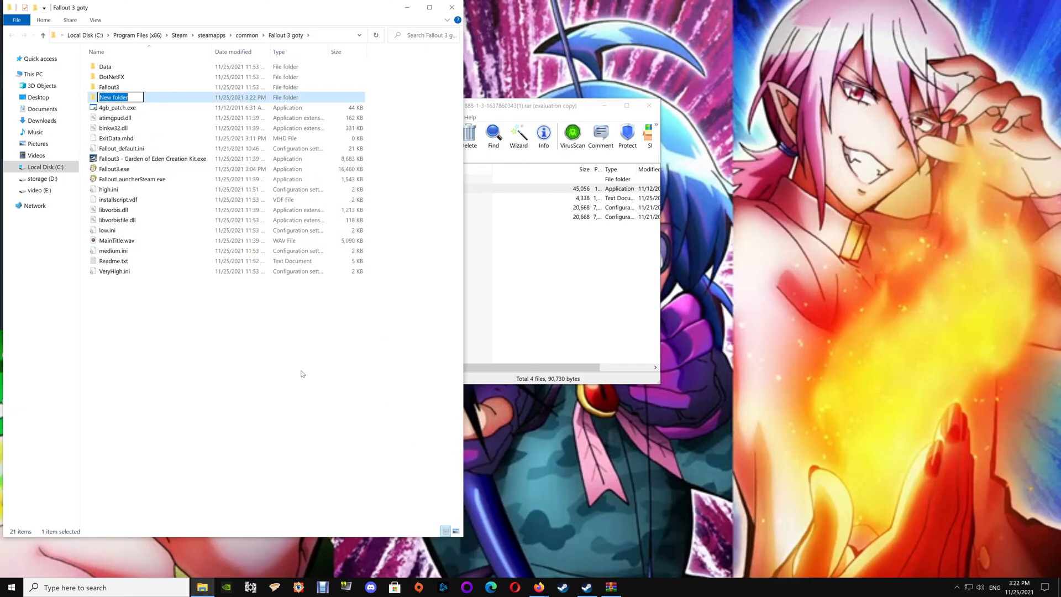
text(originals)
key(Return)
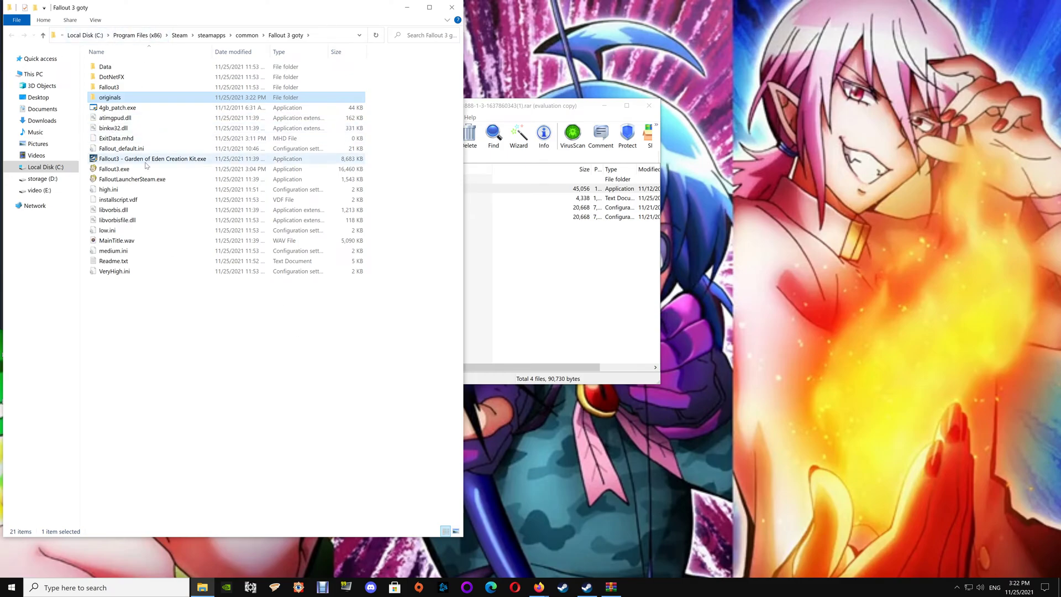
- Back up Fallout3.exe and Fallout_default.ini by copying them into the originals folder
click(132, 171)
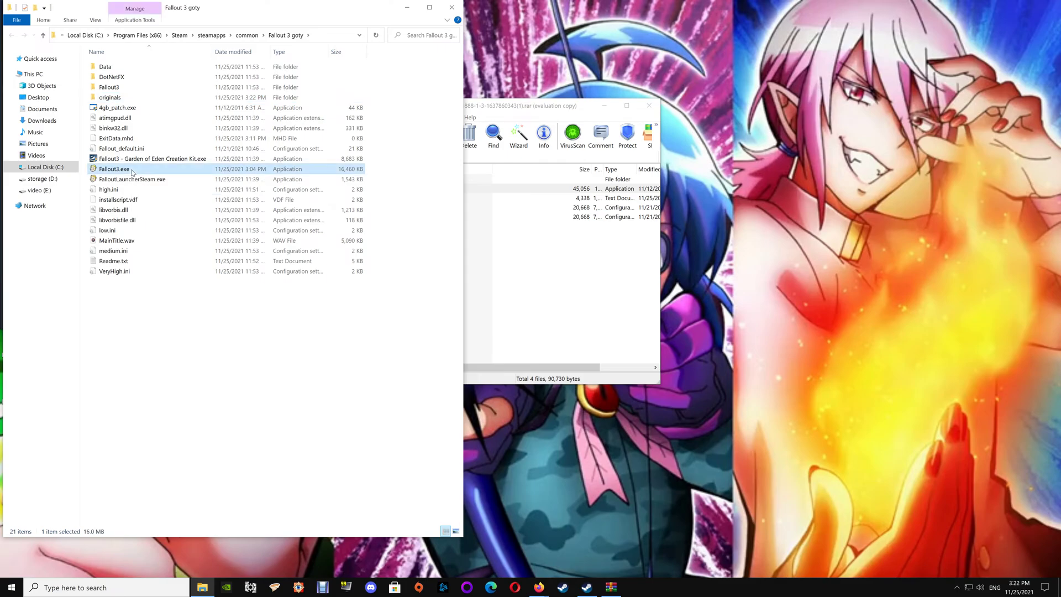
ctrl+click(124, 150)
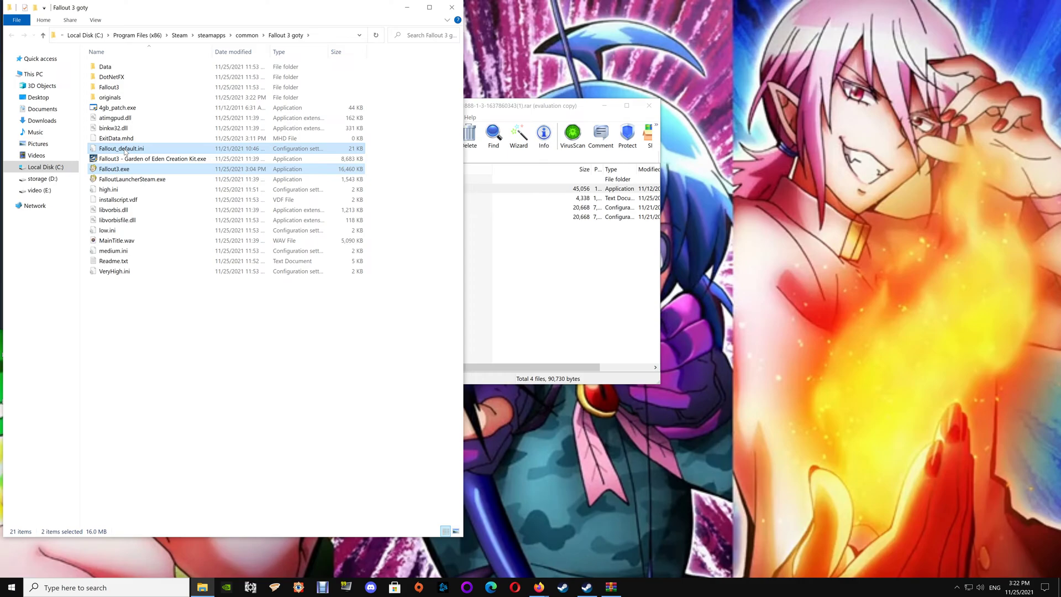
right_click(125, 152)
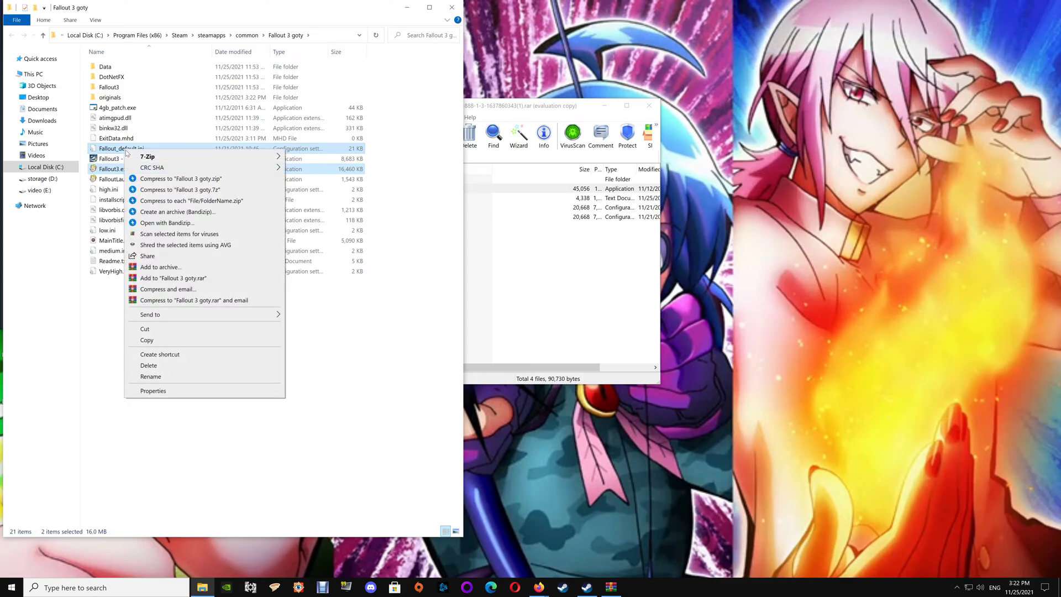
click(152, 344)
double_click(111, 97)
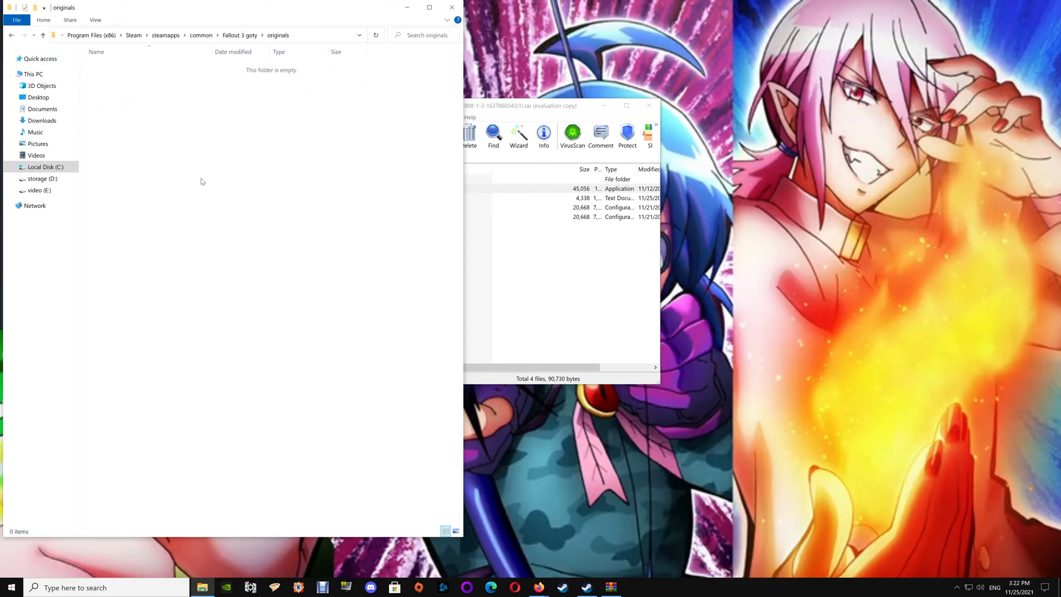
right_click(202, 181)
click(226, 259)
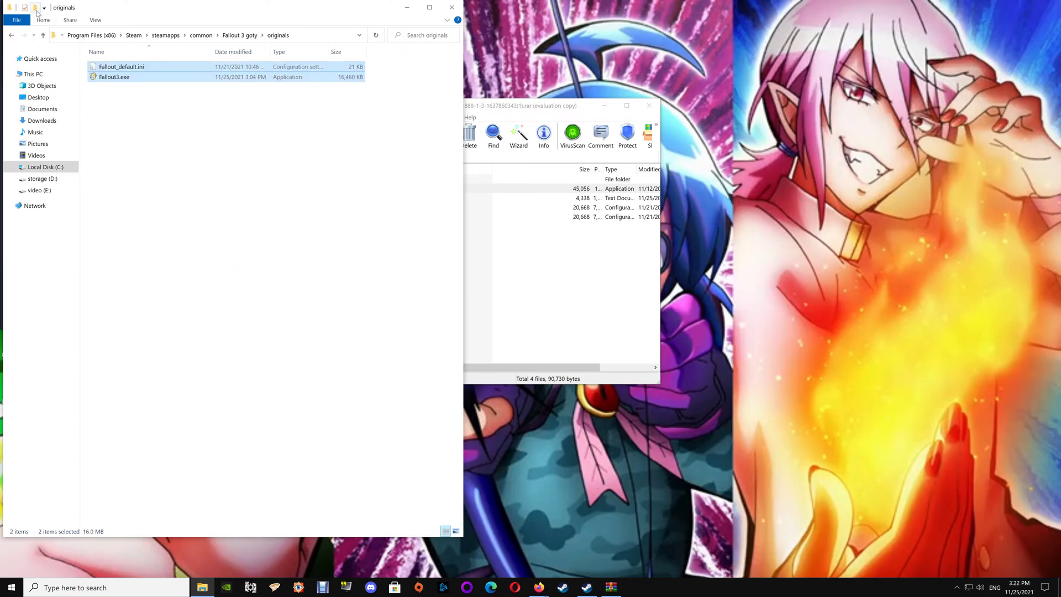
- Return to the Fallout 3 goty folder and launch 4gb_patch.exe
click(11, 35)
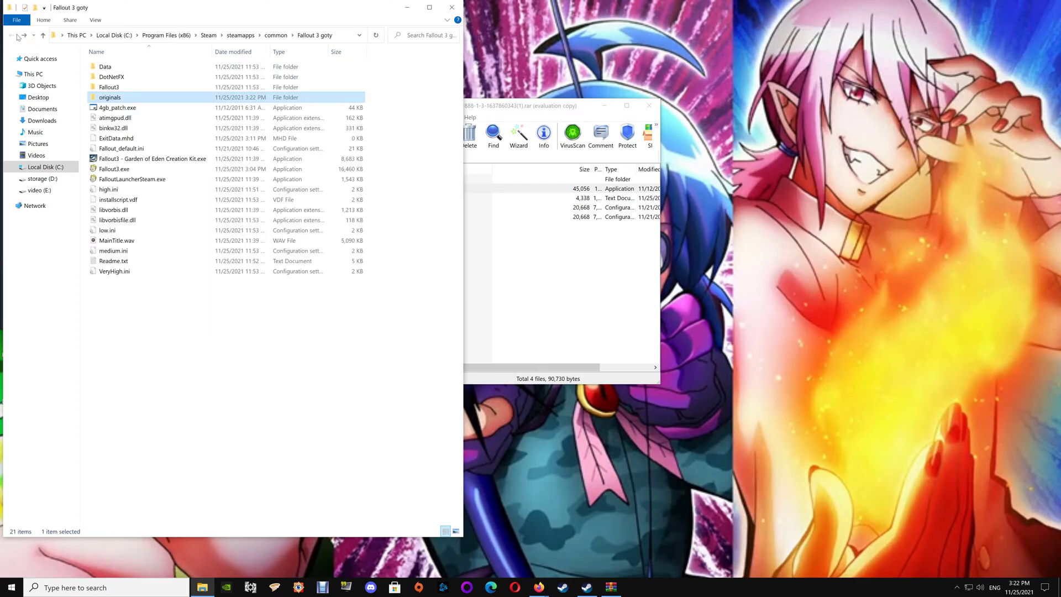
click(180, 398)
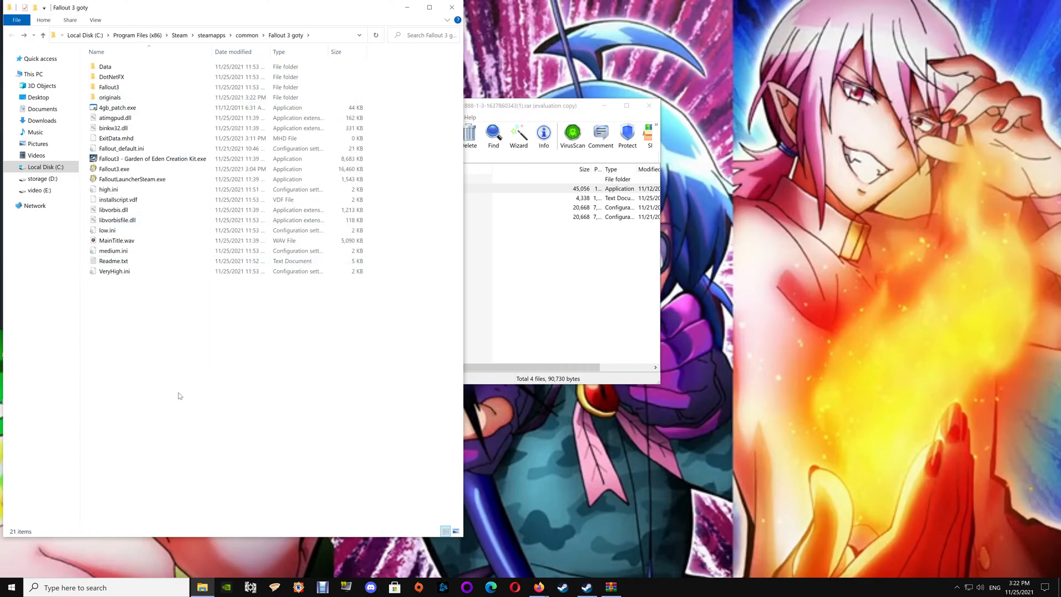
click(135, 109)
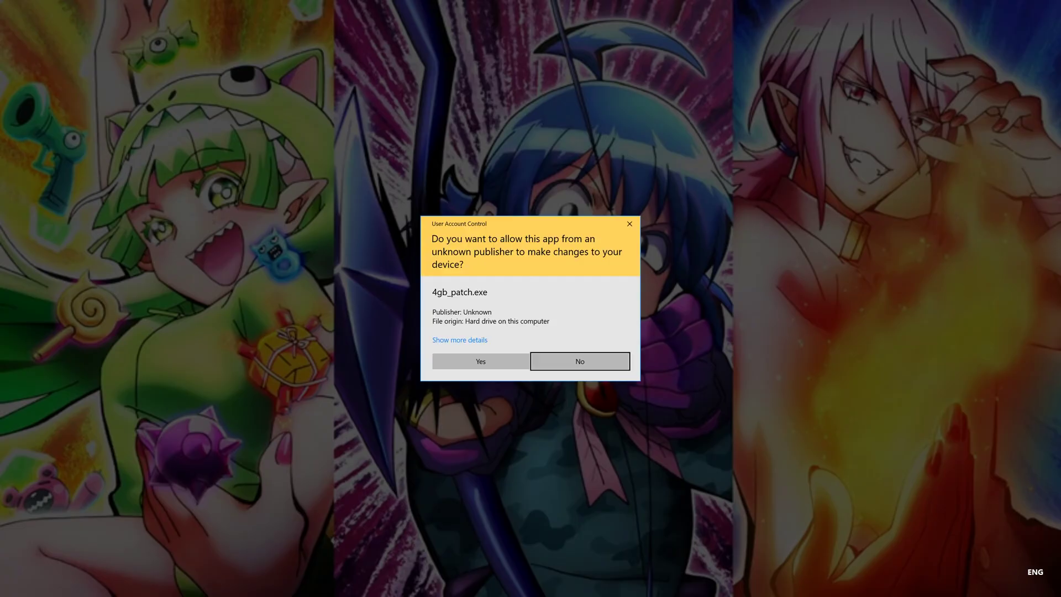
- Allow 4GB Patch to run, patch Fallout3.exe using the Exe Files filter, and confirm the success message
key(Left)
key(Return)
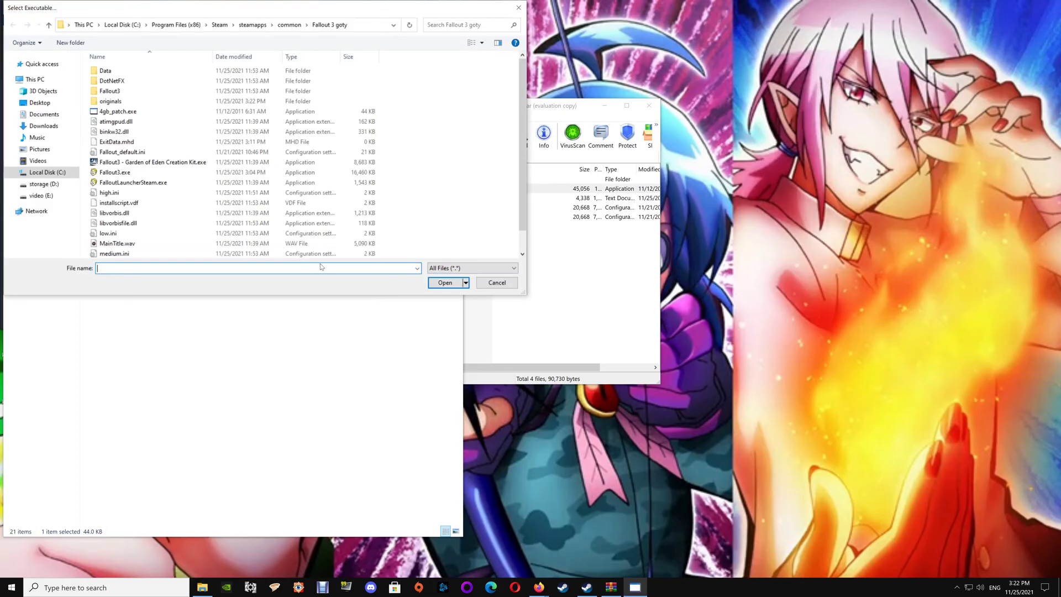
click(455, 269)
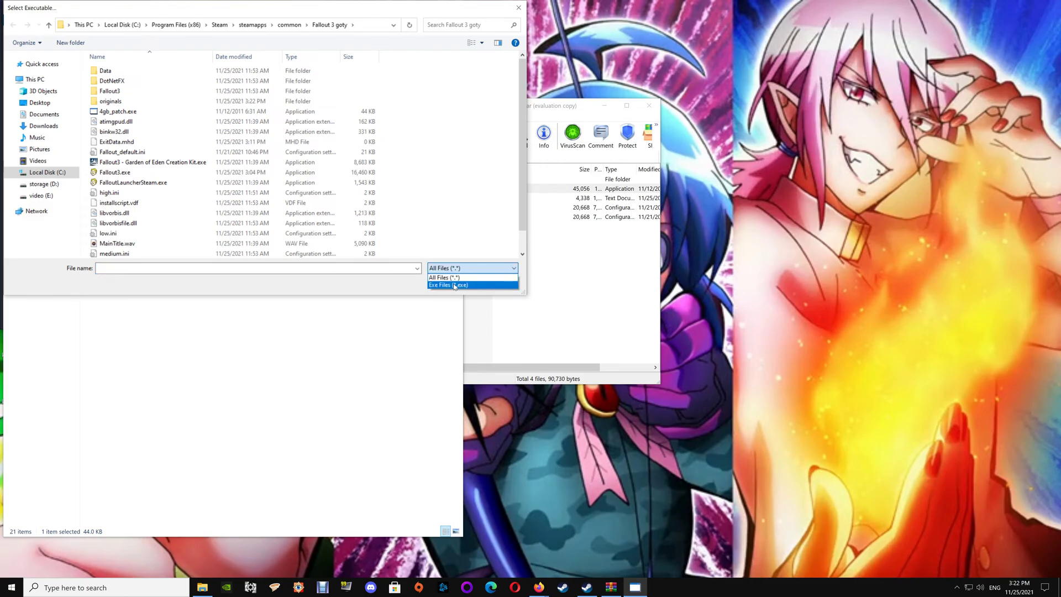
click(454, 286)
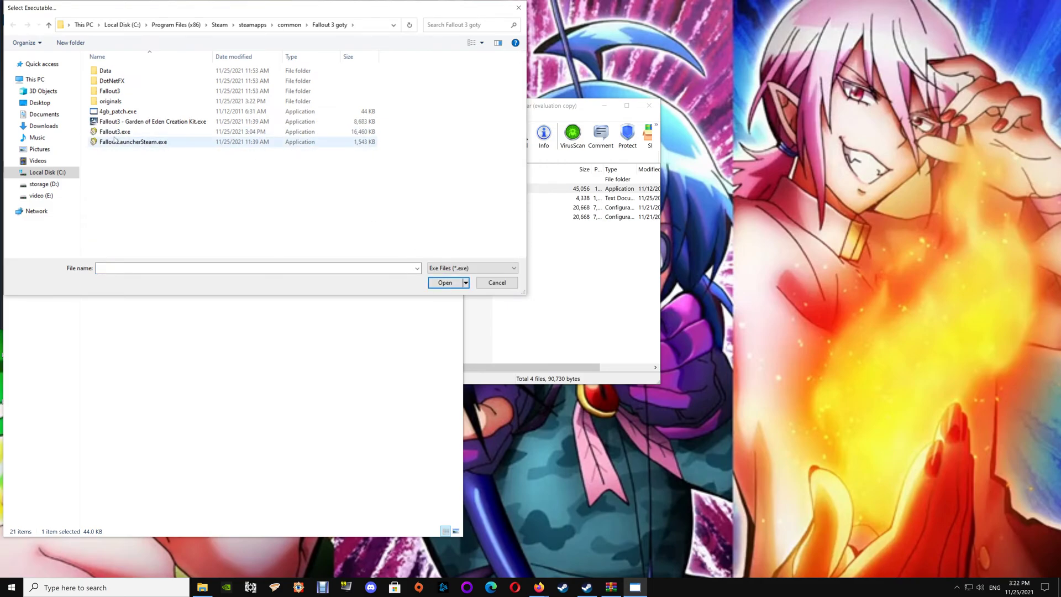
click(115, 134)
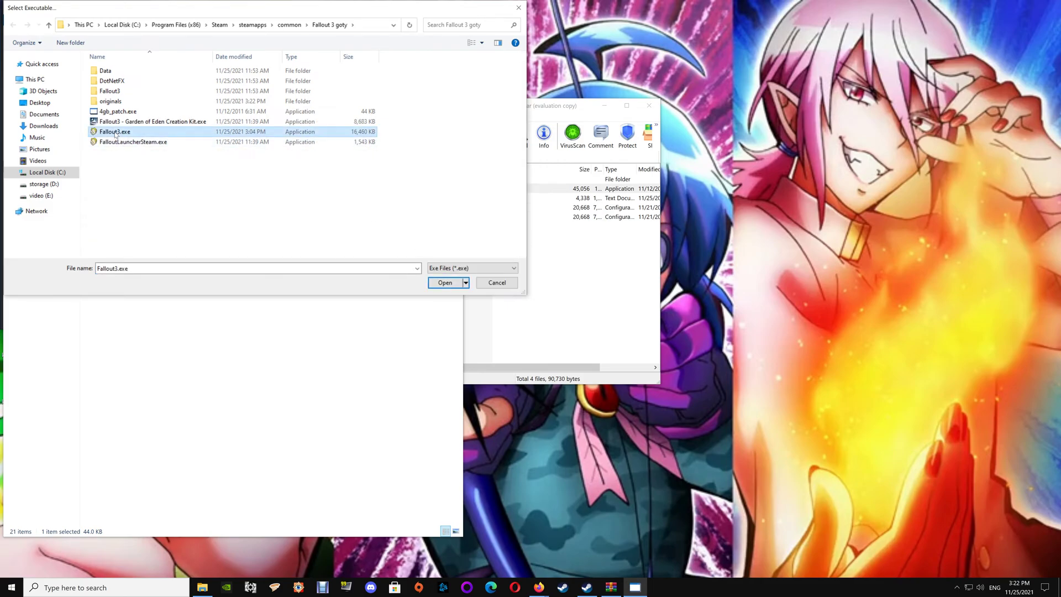
click(436, 287)
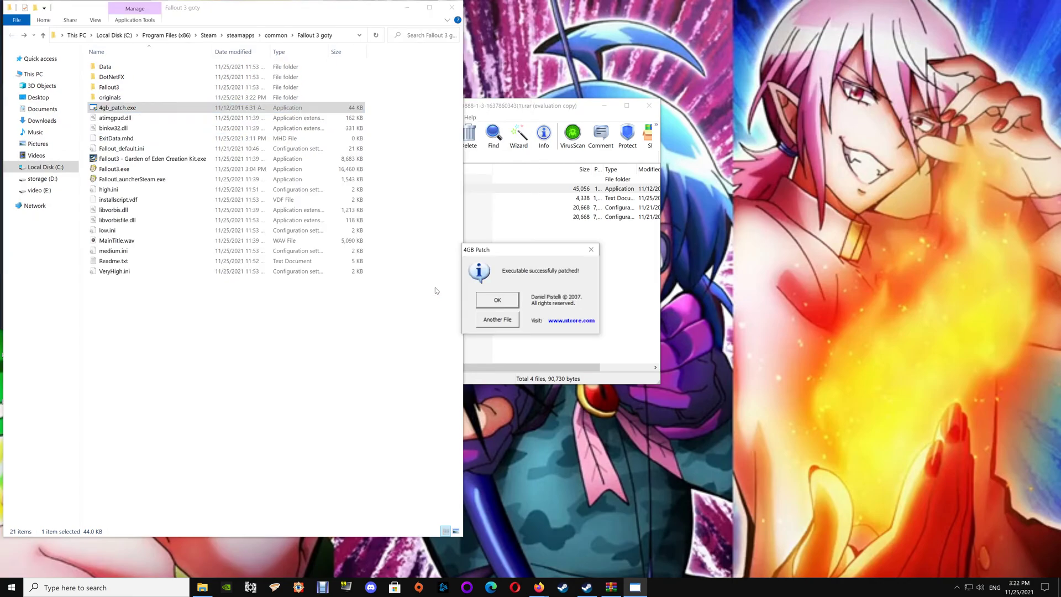
click(482, 298)
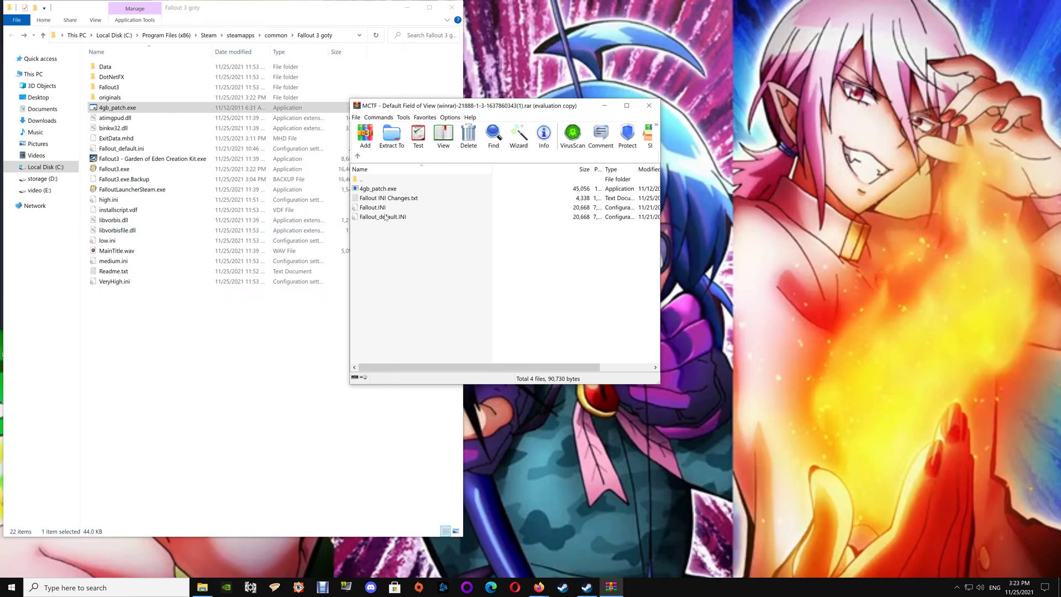
- Replace the game folder's Fallout_default.ini with the MCTF Fallout_default.INI from the archive
drag(385, 218, 253, 311)
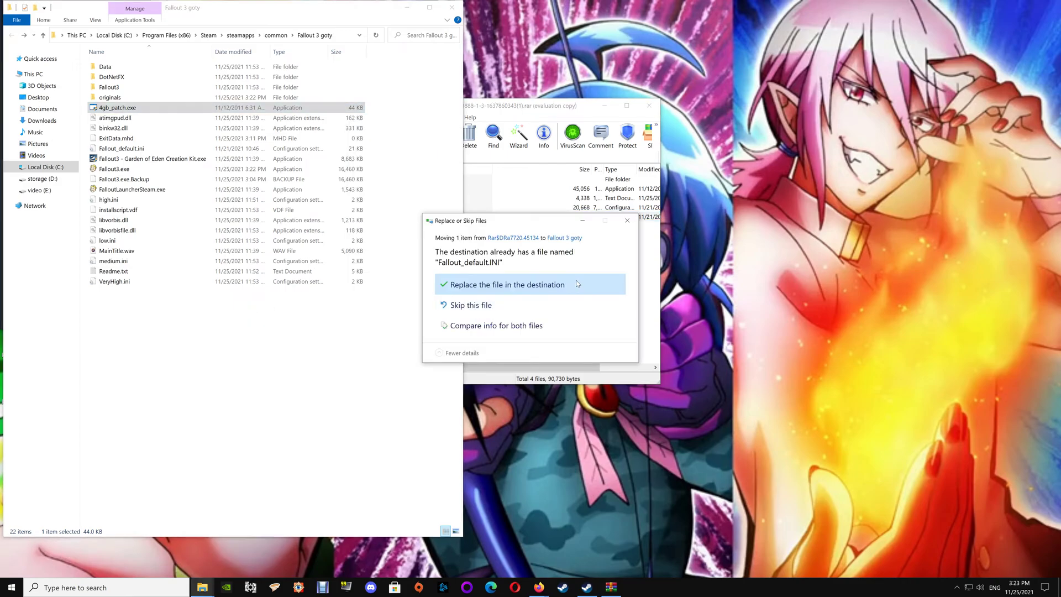
click(520, 287)
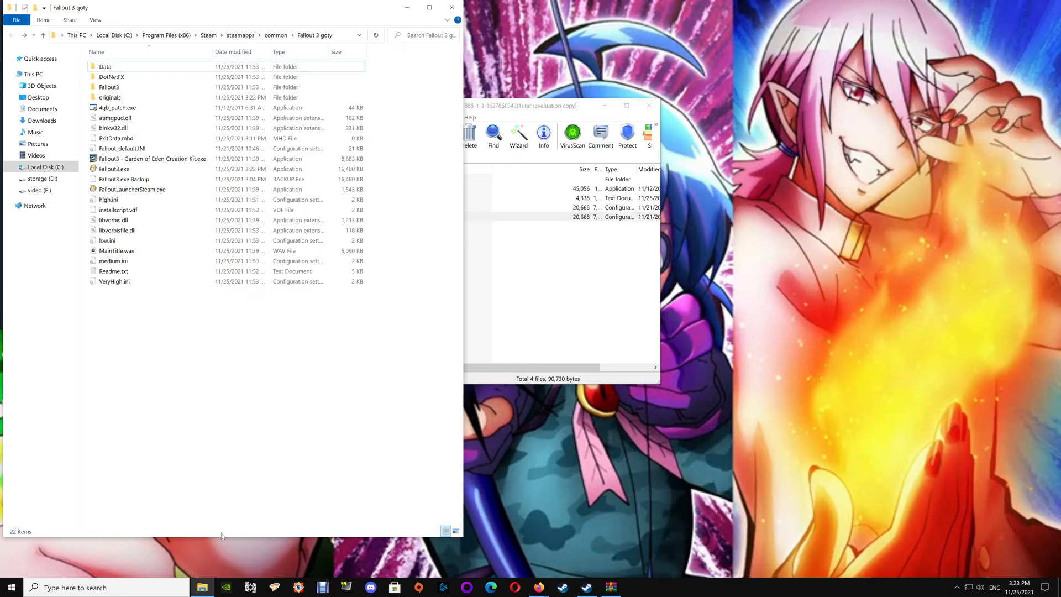
- In Documents\My Games\Fallout3, delete Fallout.INI, FalloutPrefs.ini and RendererInfo.txt
right_click(204, 590)
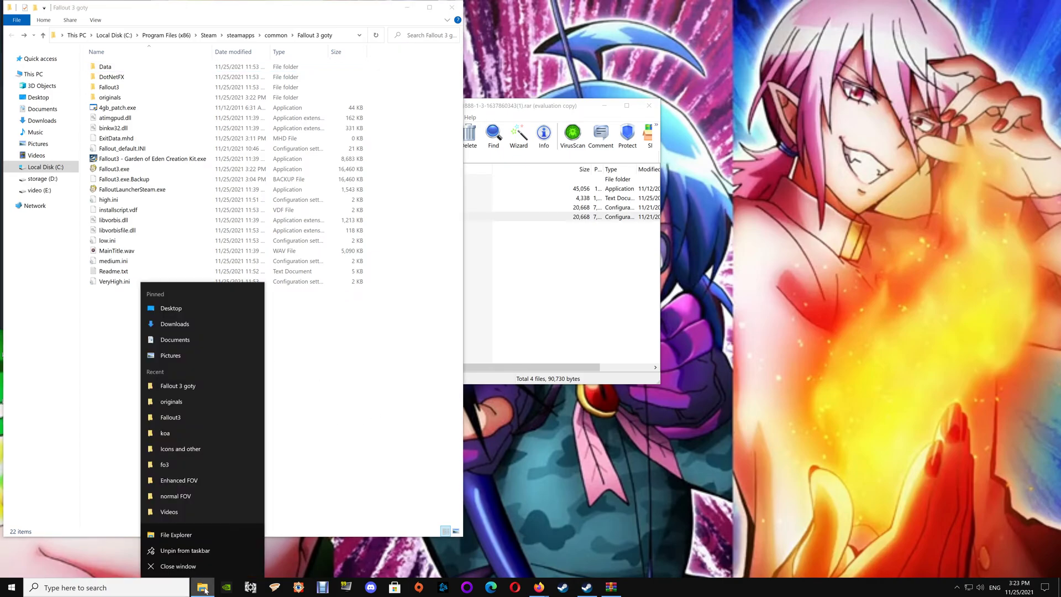
click(200, 340)
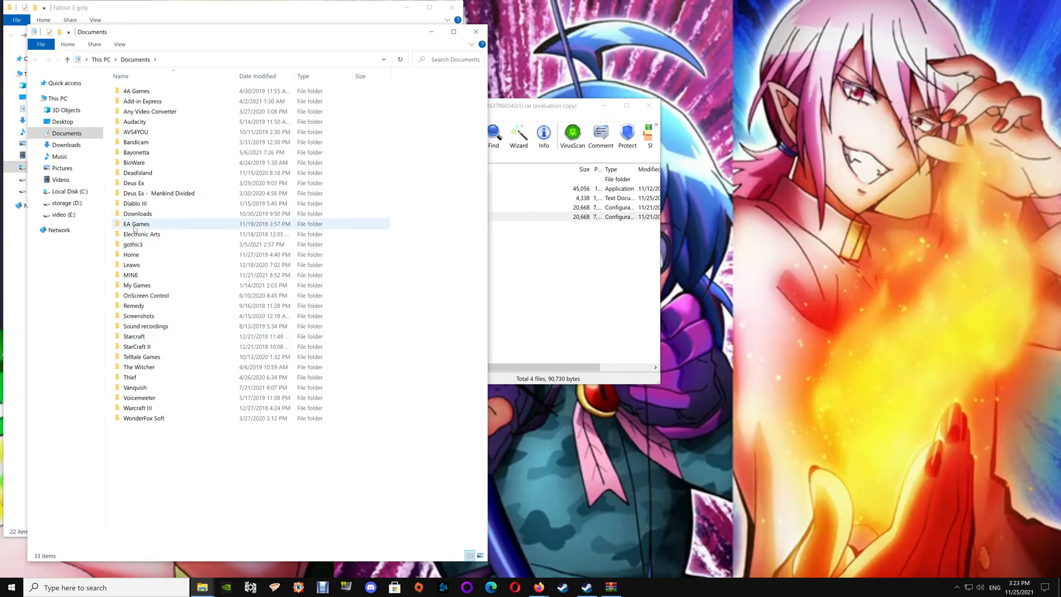
double_click(137, 286)
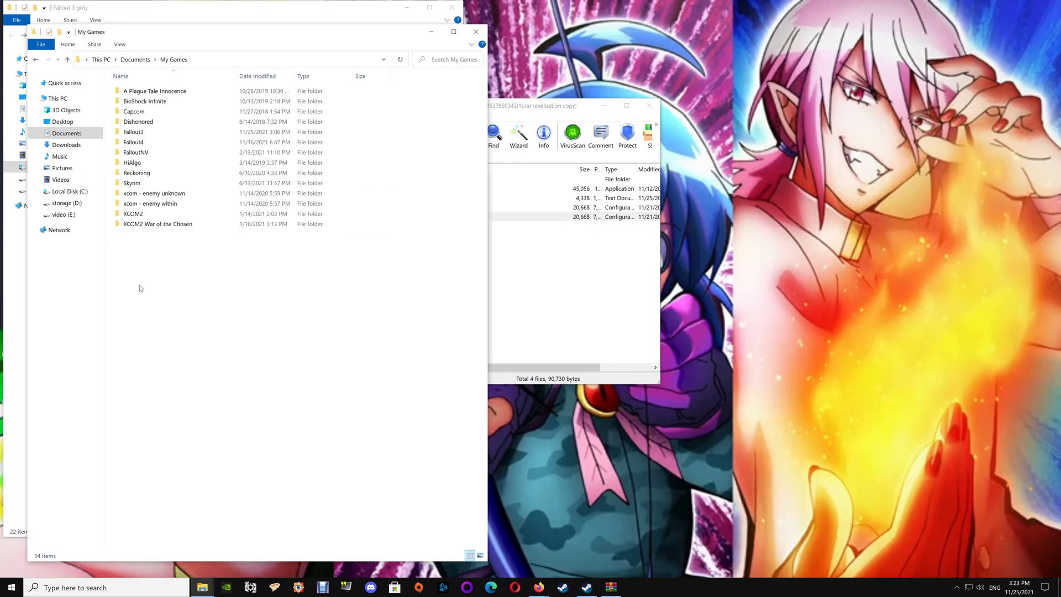
double_click(140, 134)
drag(166, 156, 127, 103)
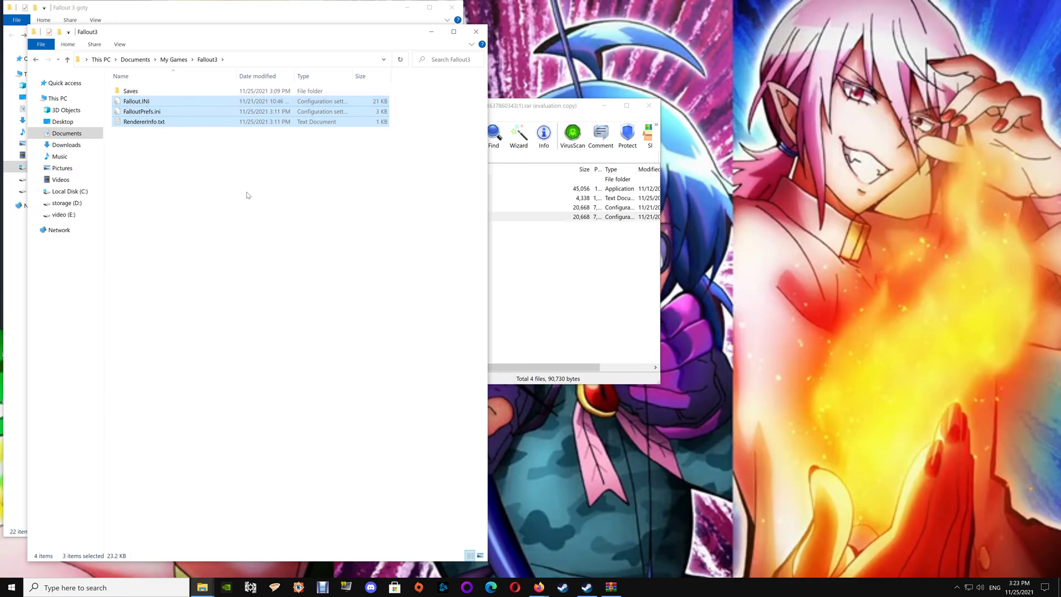
key(Delete)
- Copy the MCTF Fallout.INI into the Documents Fallout3 folder and close the archive
click(550, 284)
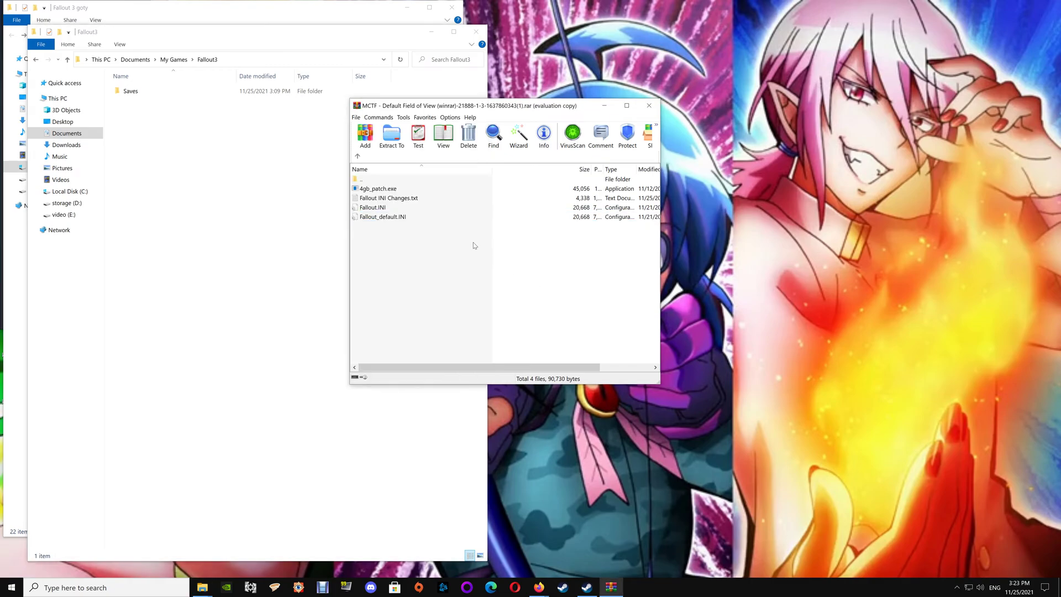
drag(379, 208, 477, 313)
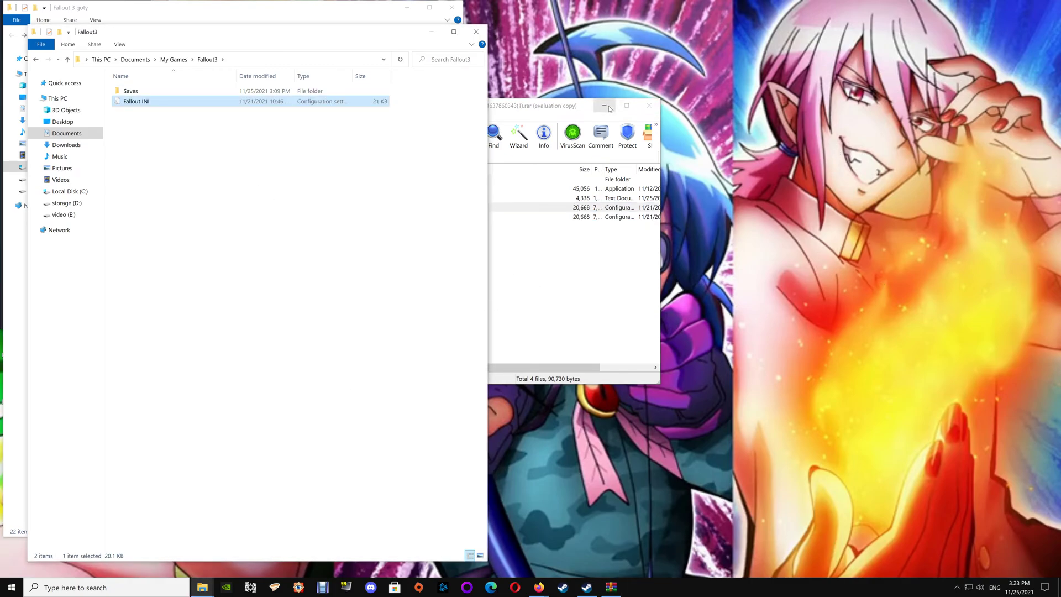
click(649, 106)
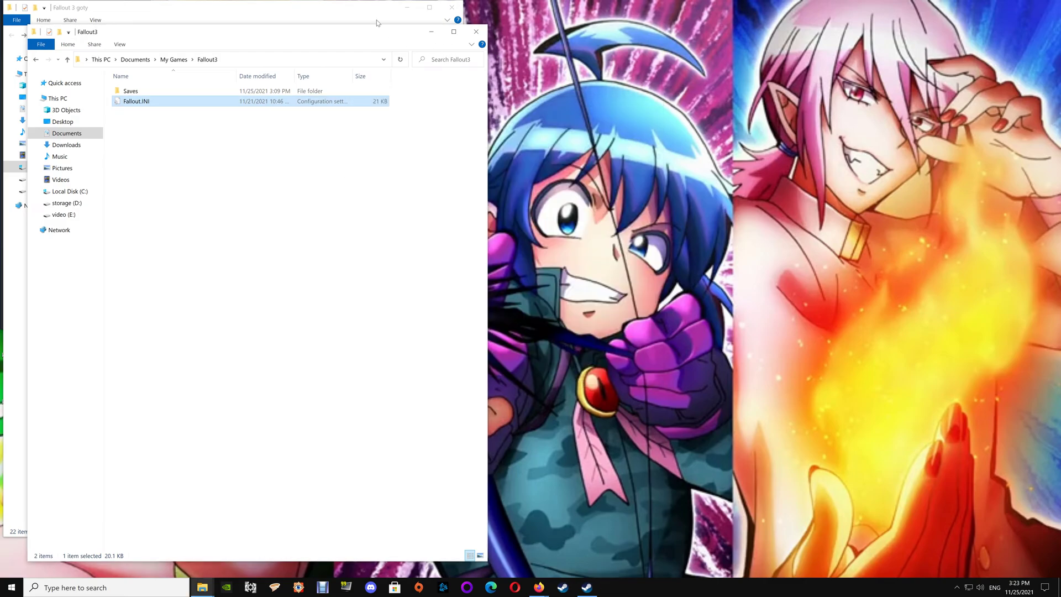
drag(374, 35, 811, 7)
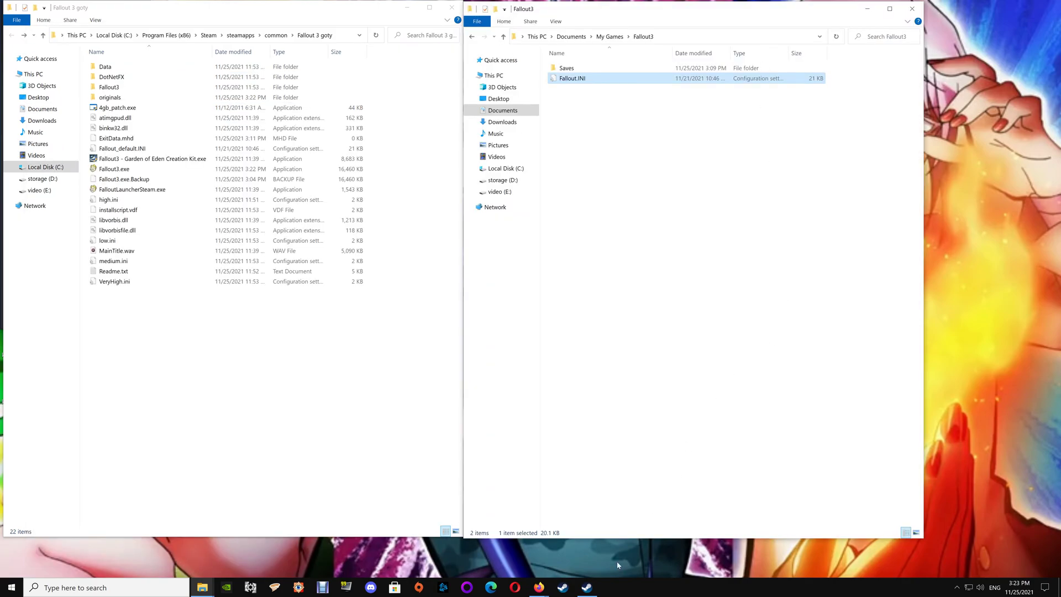
click(588, 587)
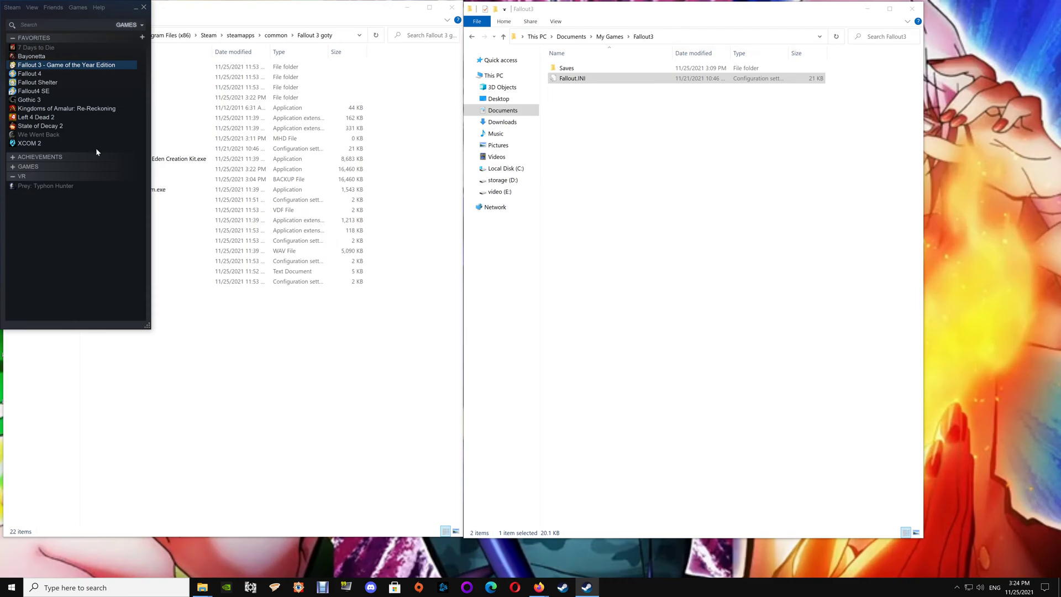
- Launch Fallout 3 from Steam and acknowledge the hardware detection and Ultra High Quality messages
double_click(91, 67)
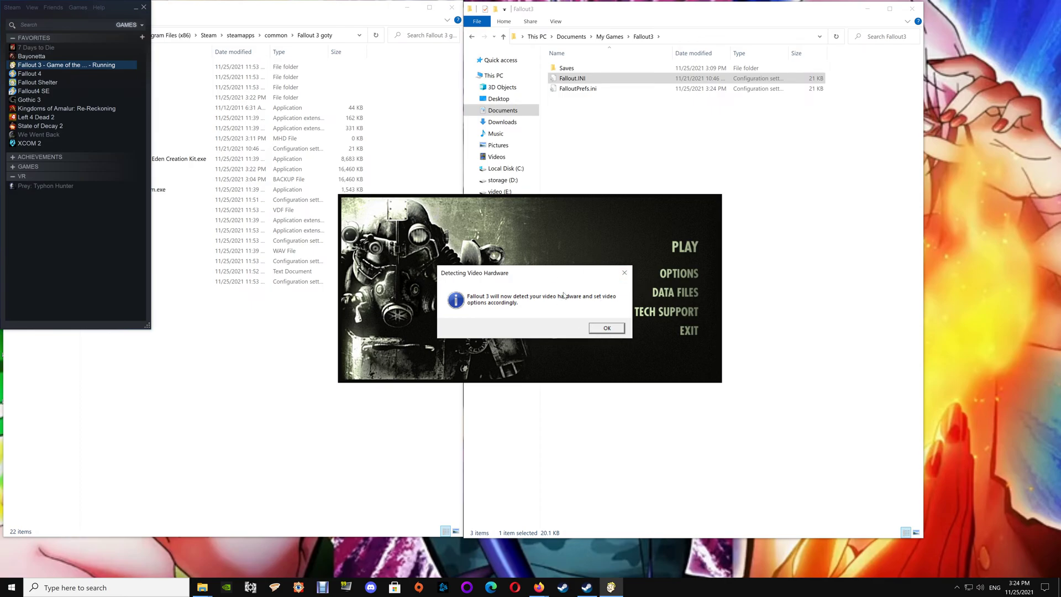
click(607, 327)
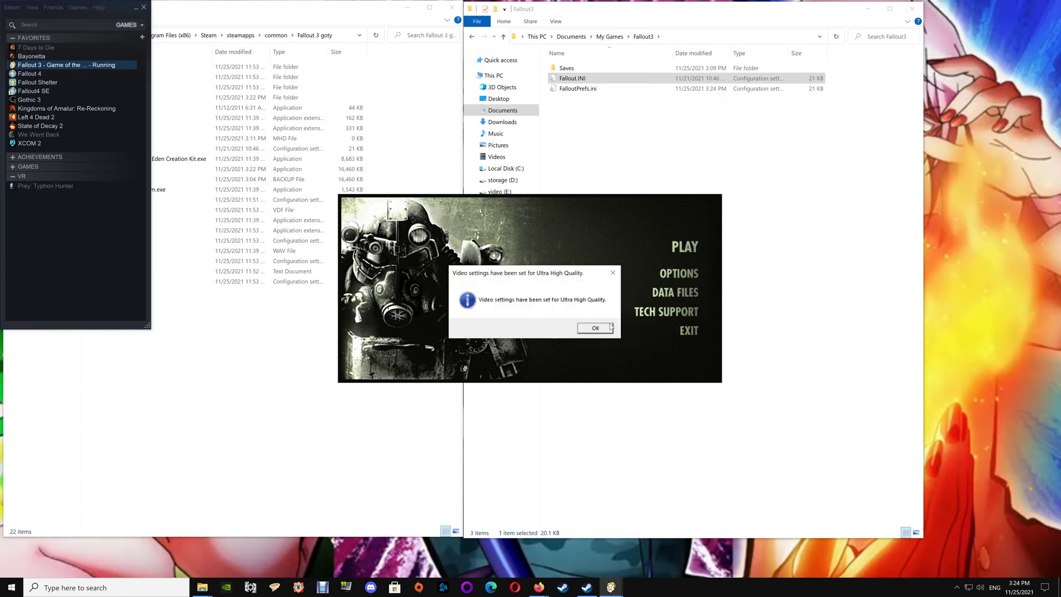
click(582, 326)
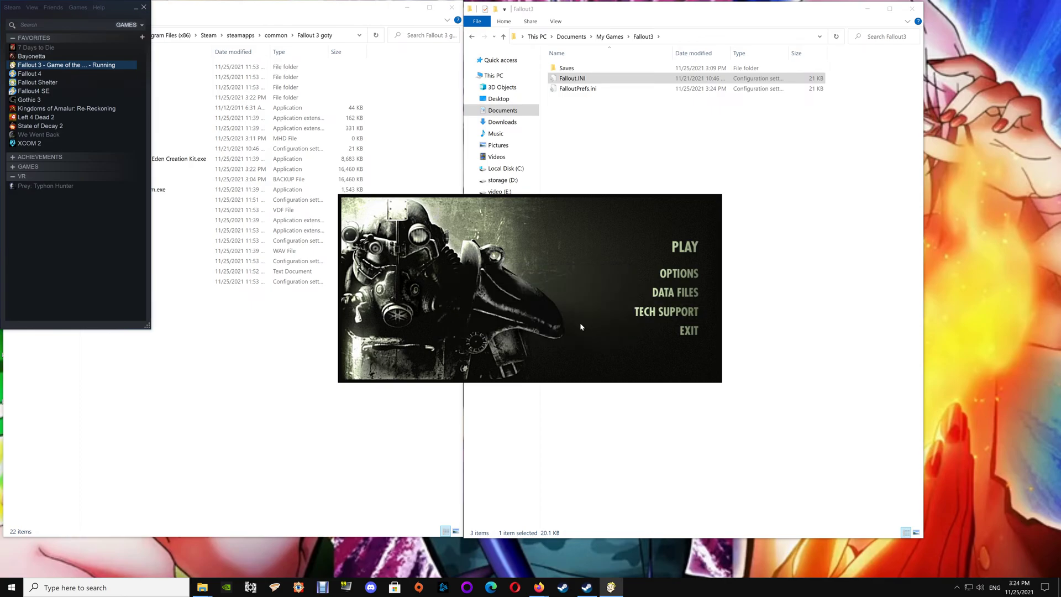
- Save launcher options at 3840x2160 with Vertical Sync off, then close both Explorer windows
click(676, 274)
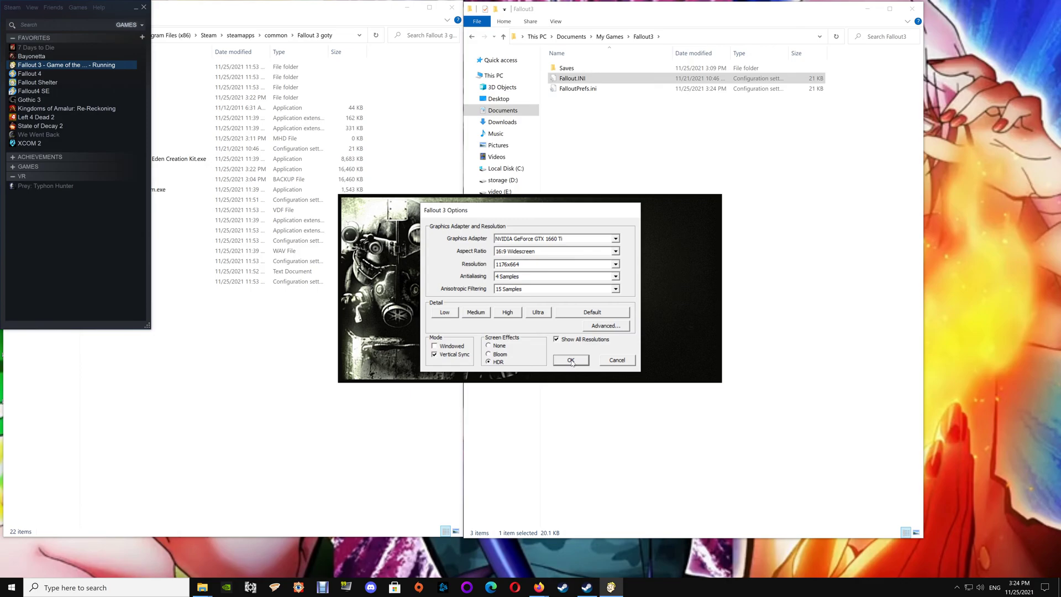
click(532, 264)
scroll(525, 298, down, 3)
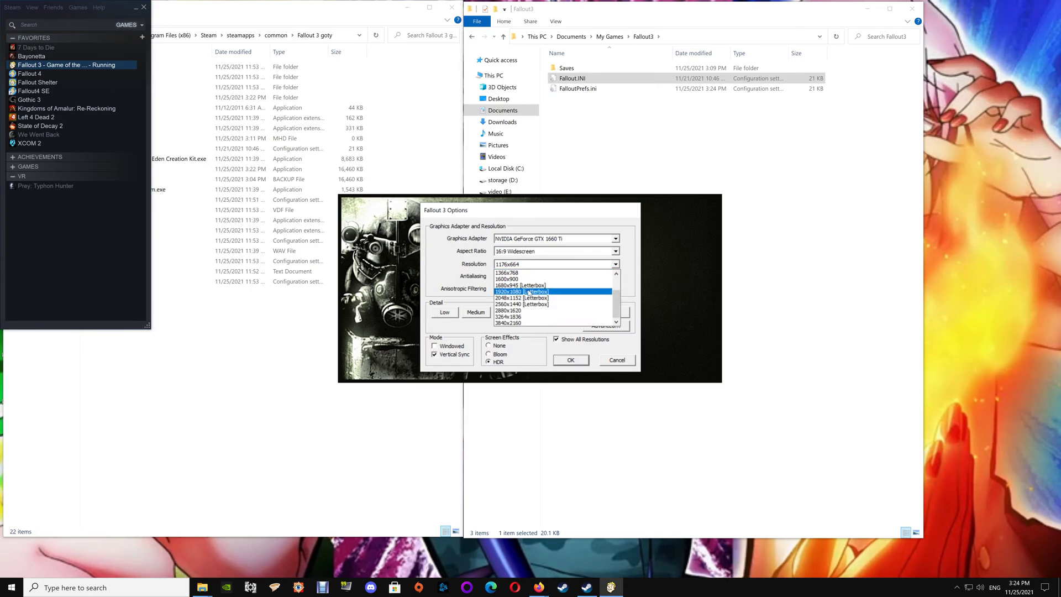
click(524, 323)
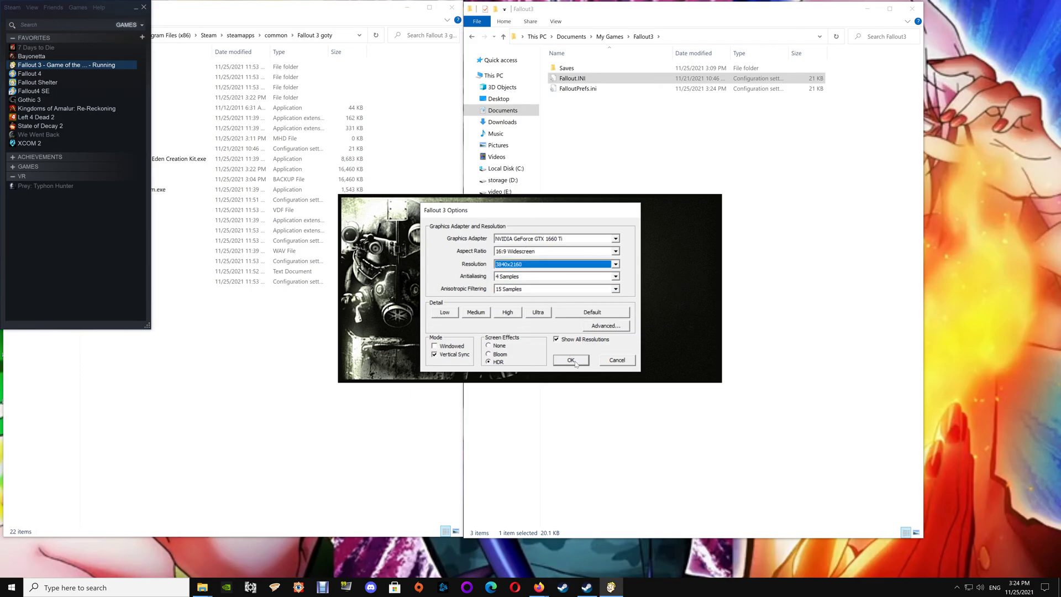
click(459, 354)
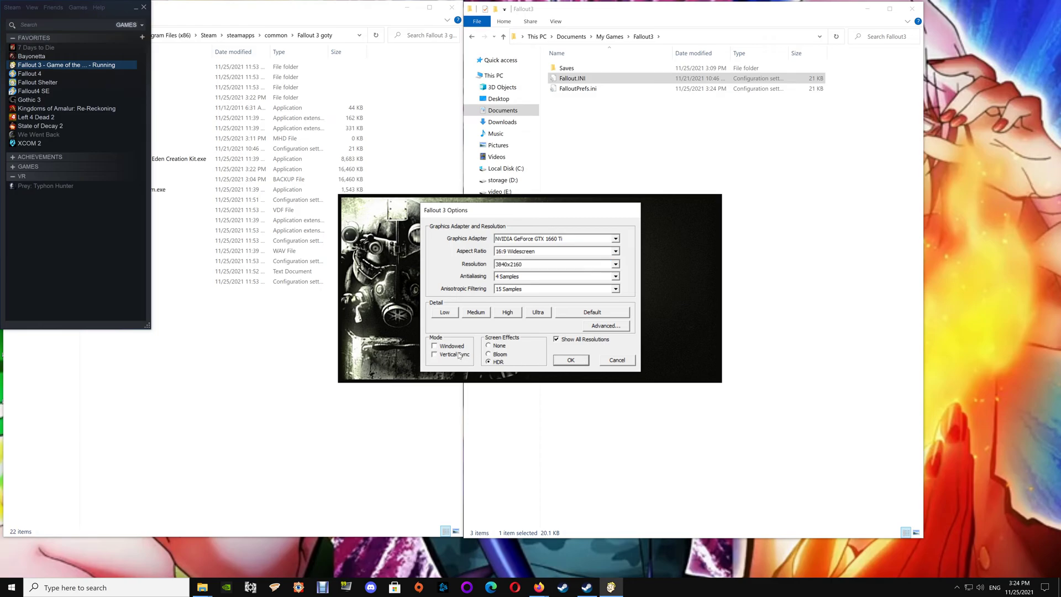
click(562, 361)
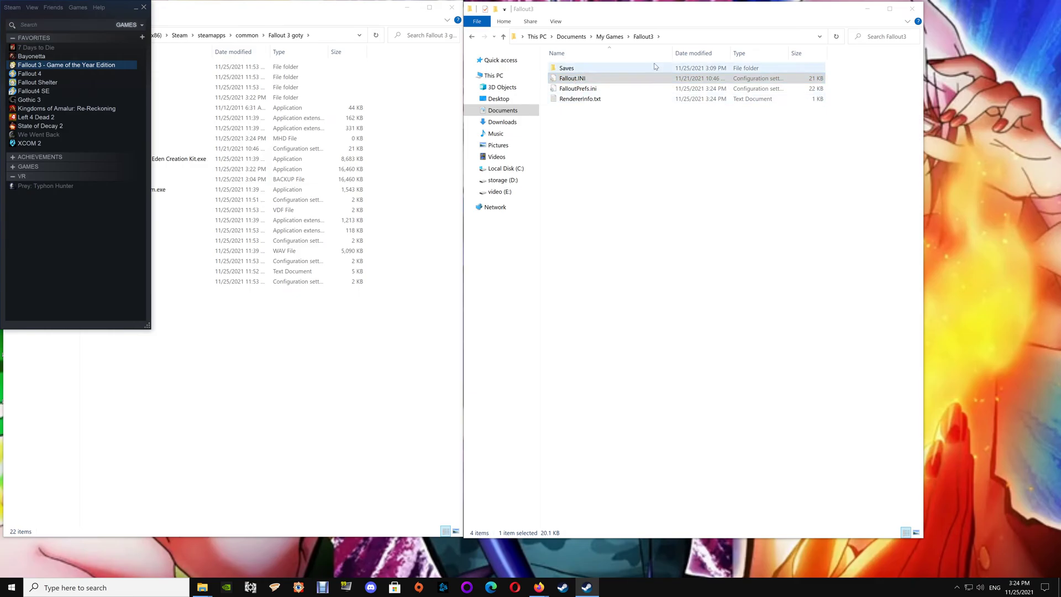
click(913, 8)
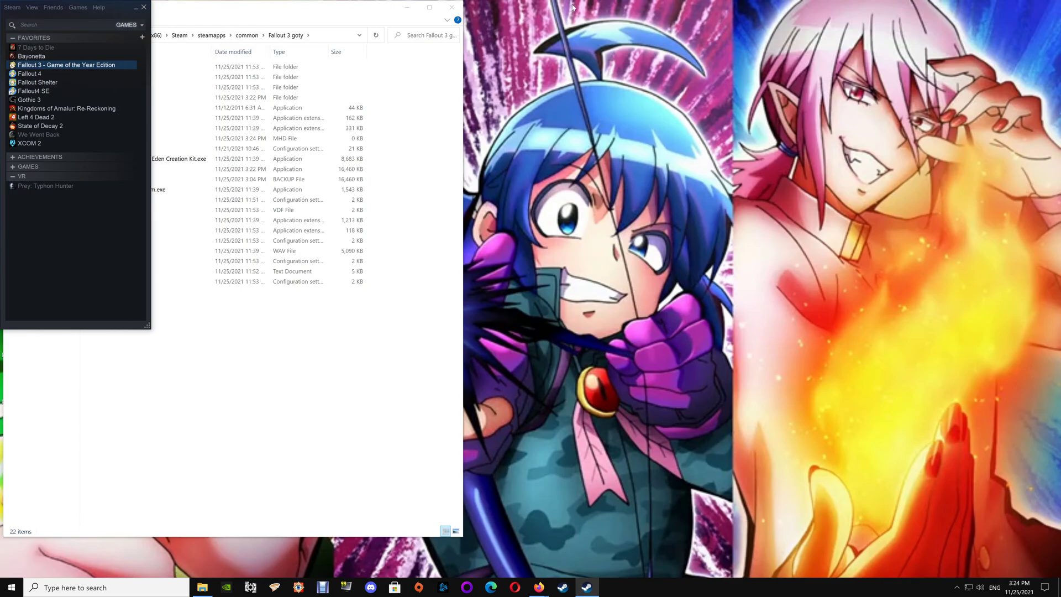
click(452, 8)
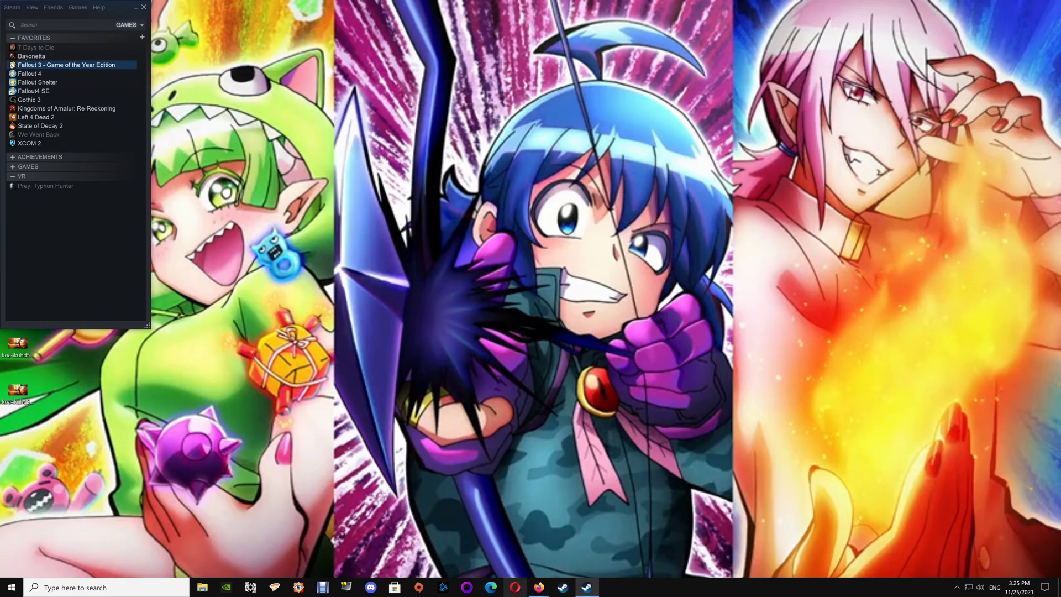
- Read the MCTF mod's description down to the optional Fallout3 Script Extender and launcher-renaming instructions
mouse_move(539, 587)
click(593, 553)
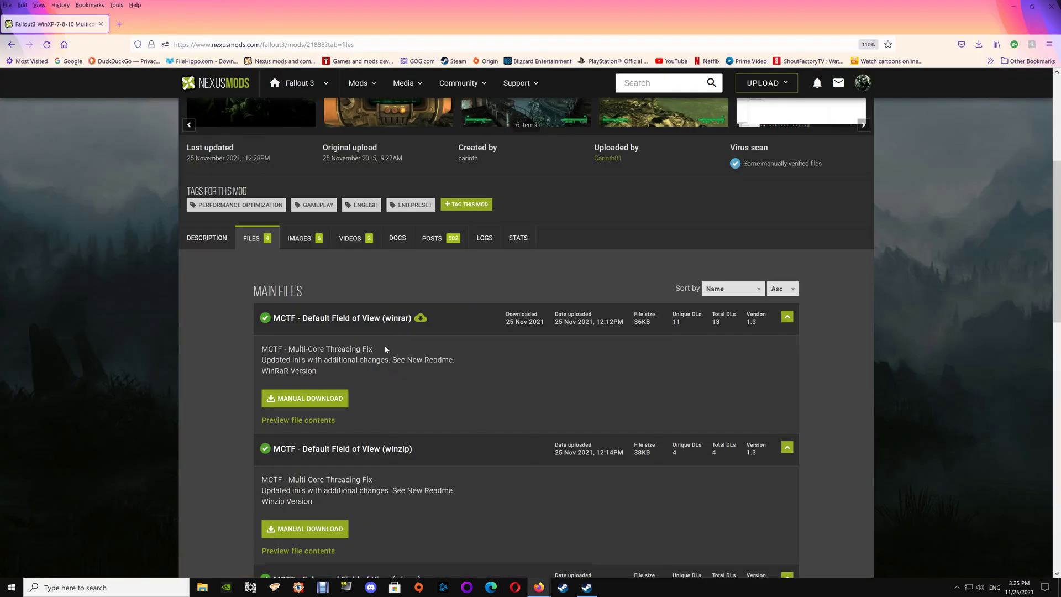
click(226, 236)
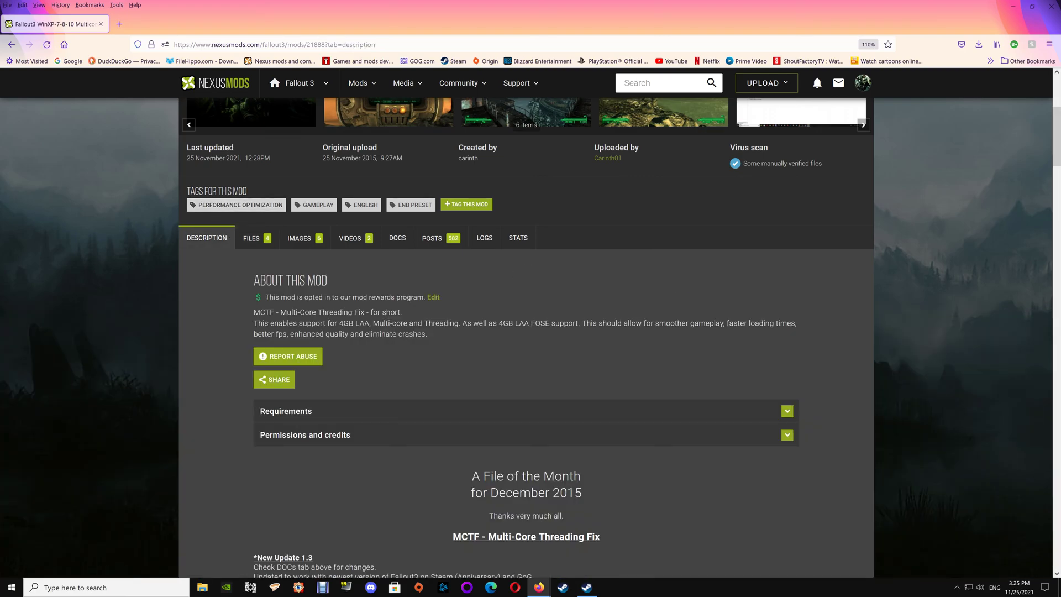
scroll(456, 351, down, 4)
scroll(456, 355, down, 1)
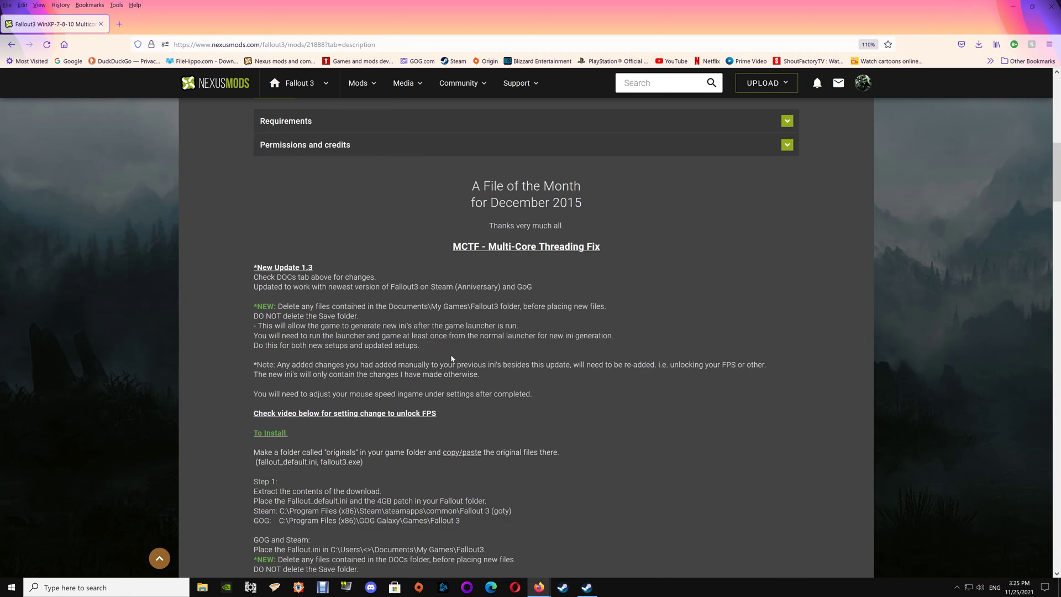
scroll(538, 357, down, 2)
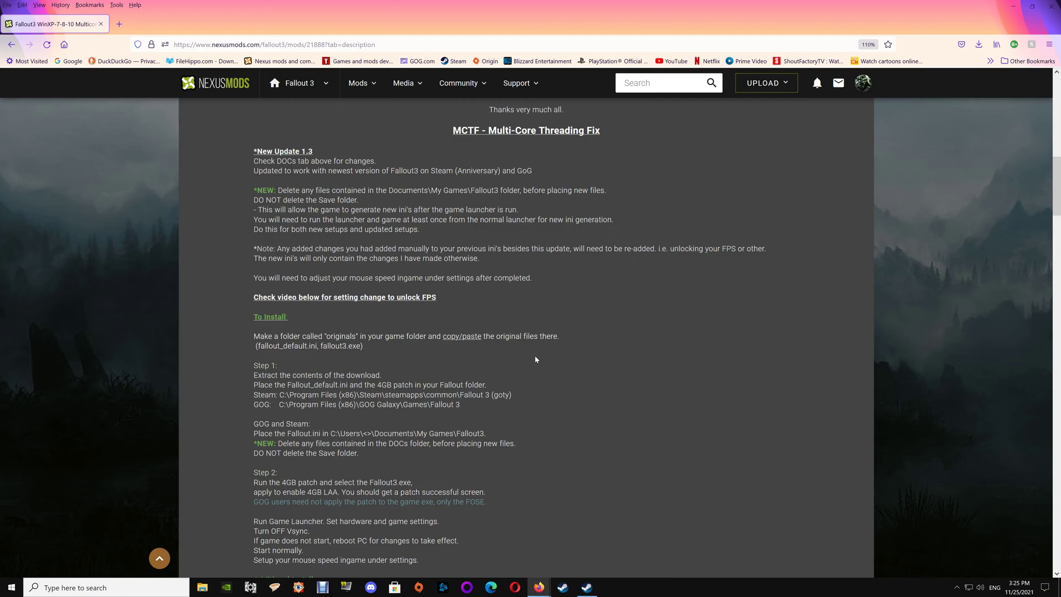
scroll(572, 371, down, 3)
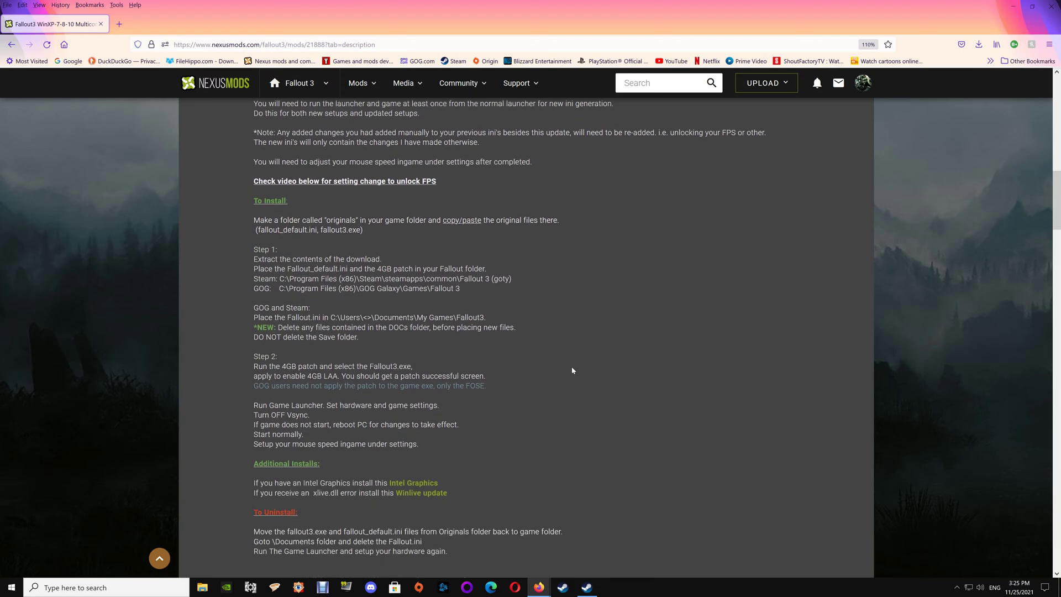
scroll(541, 380, down, 7)
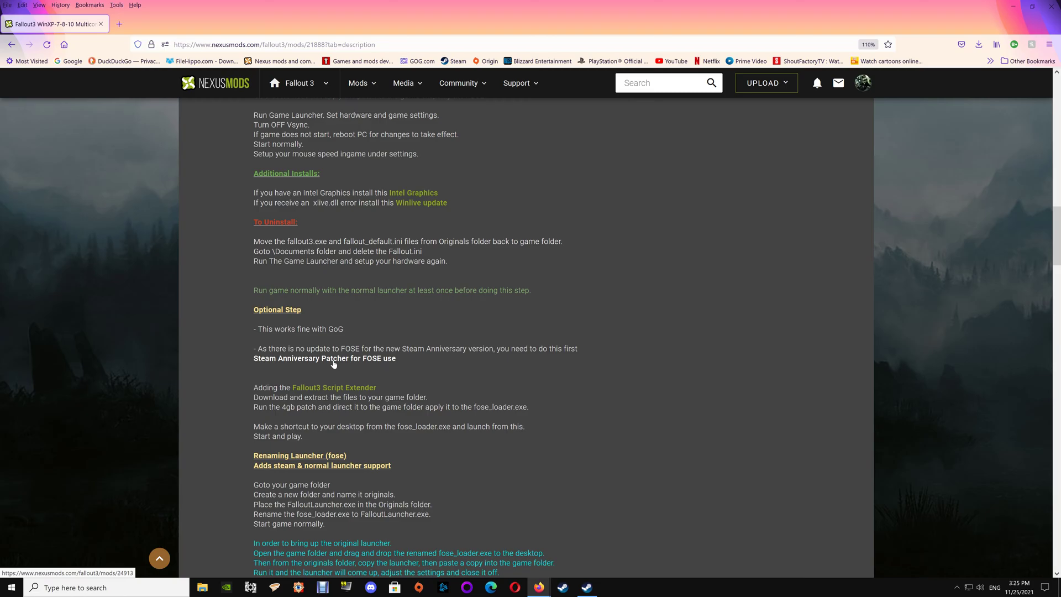
scroll(592, 461, down, 2)
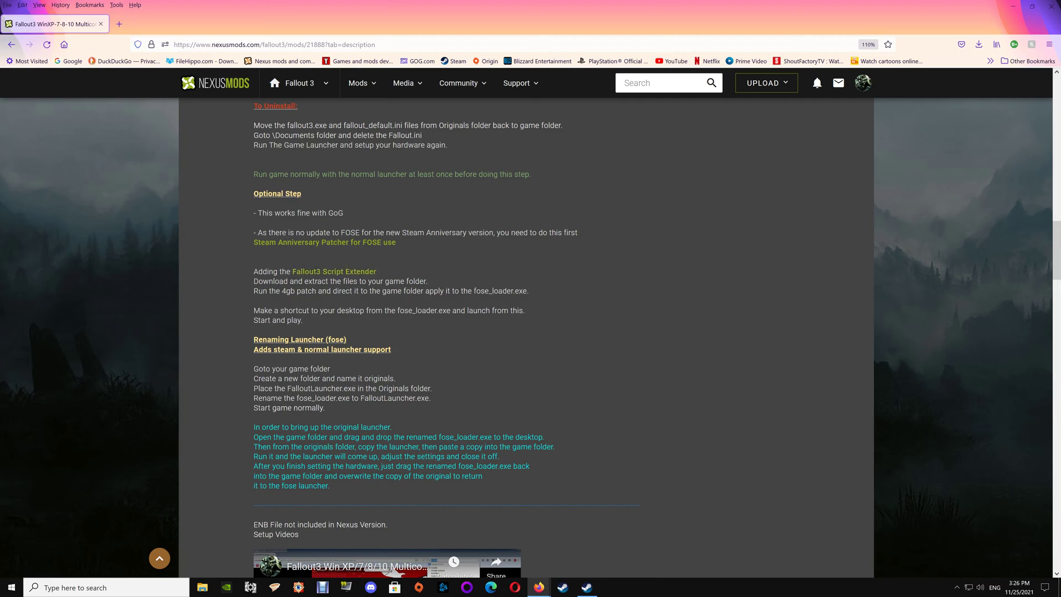
scroll(499, 375, down, 3)
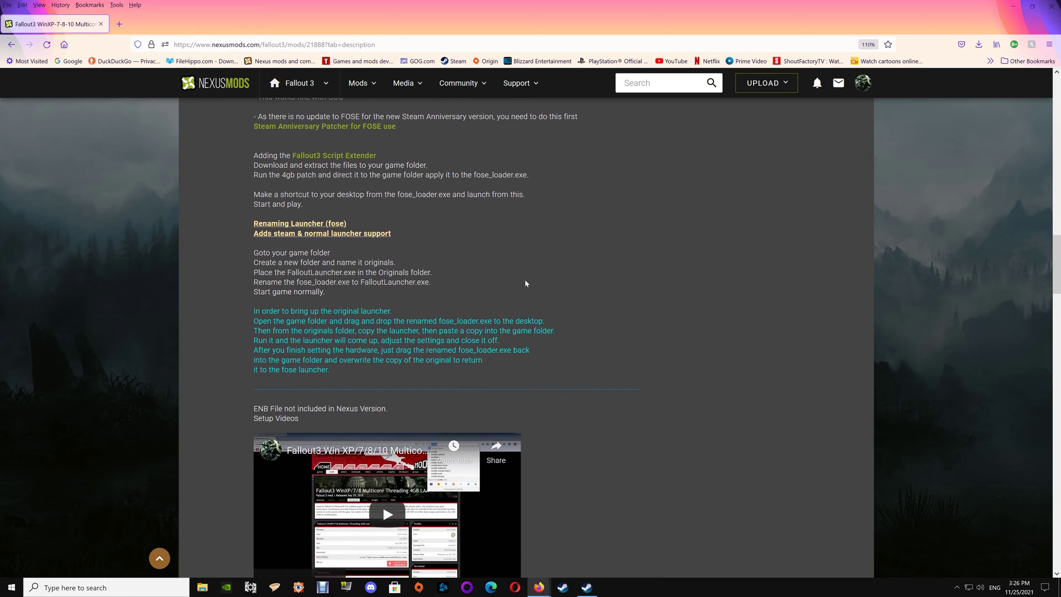
scroll(526, 283, down, 9)
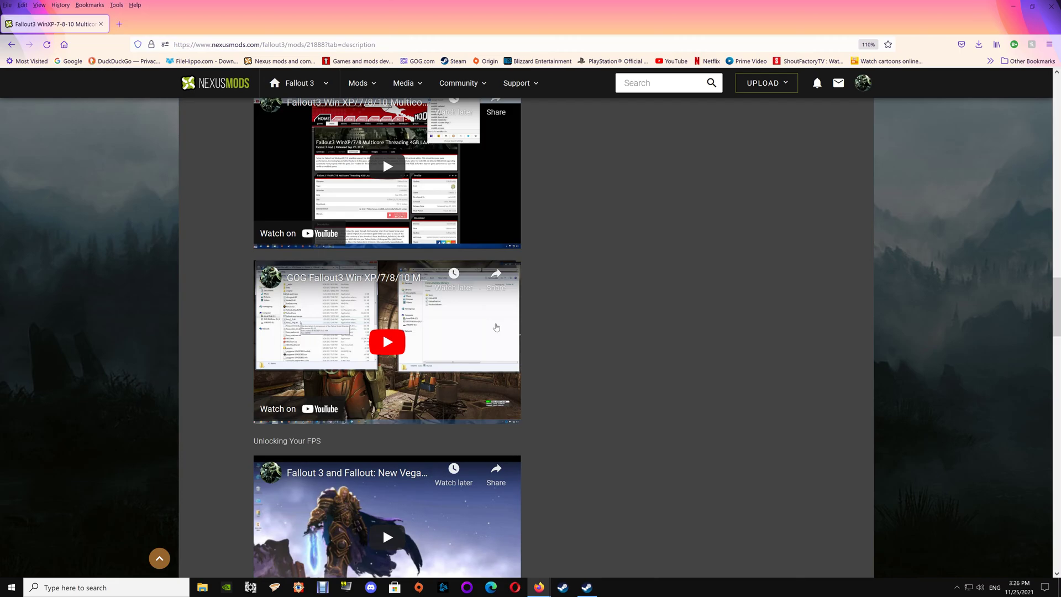
scroll(642, 350, down, 3)
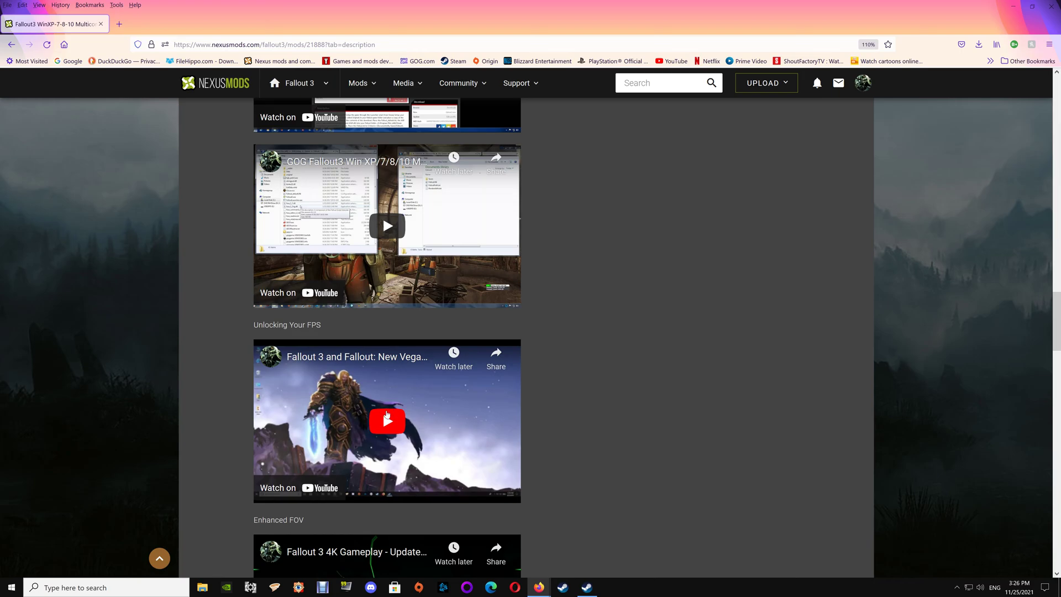
scroll(586, 401, down, 7)
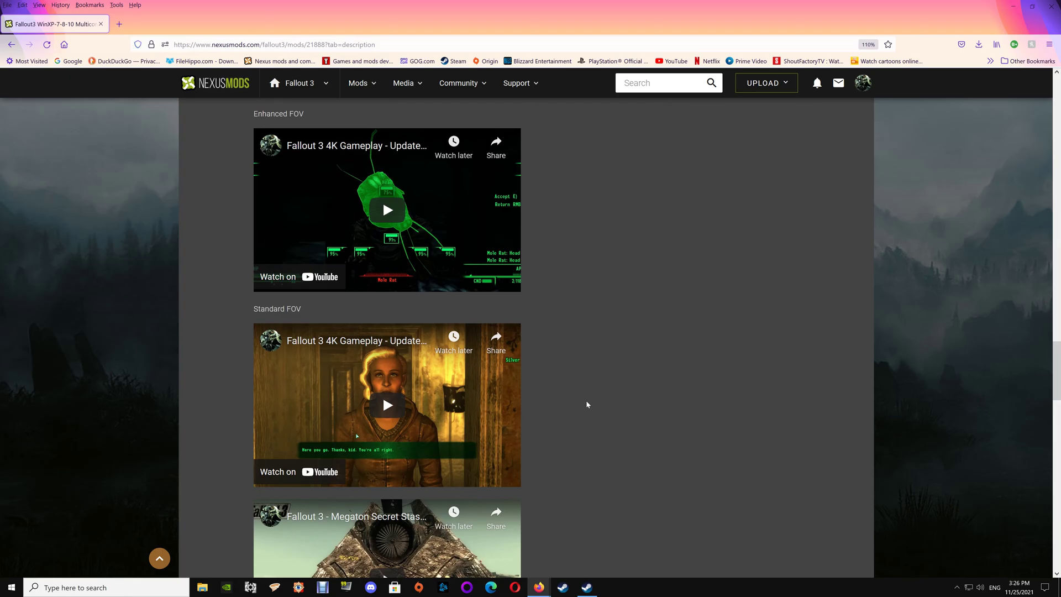
scroll(588, 404, down, 5)
scroll(587, 404, down, 3)
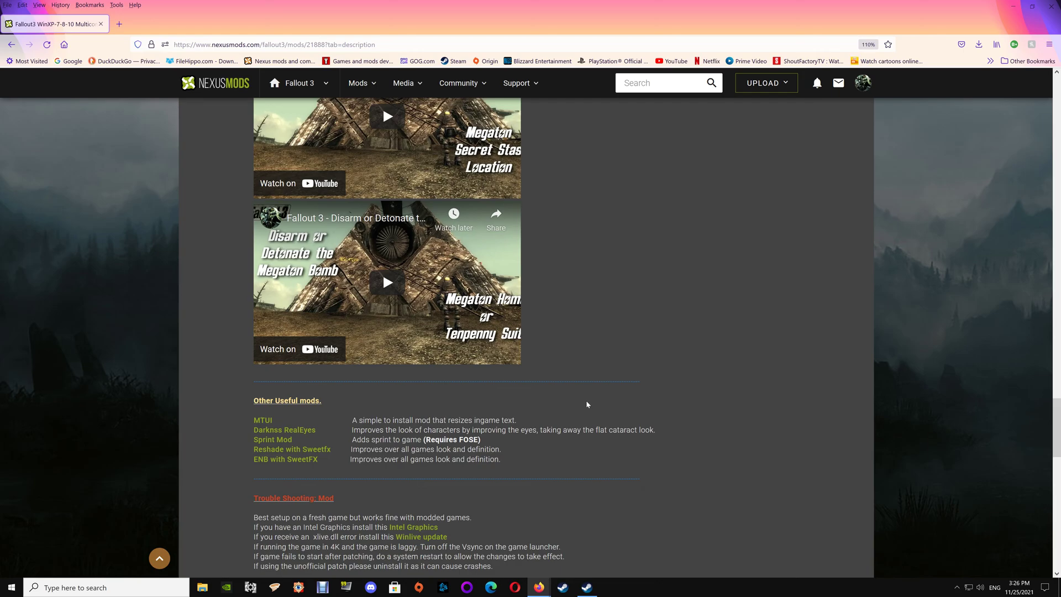
scroll(587, 404, up, 20)
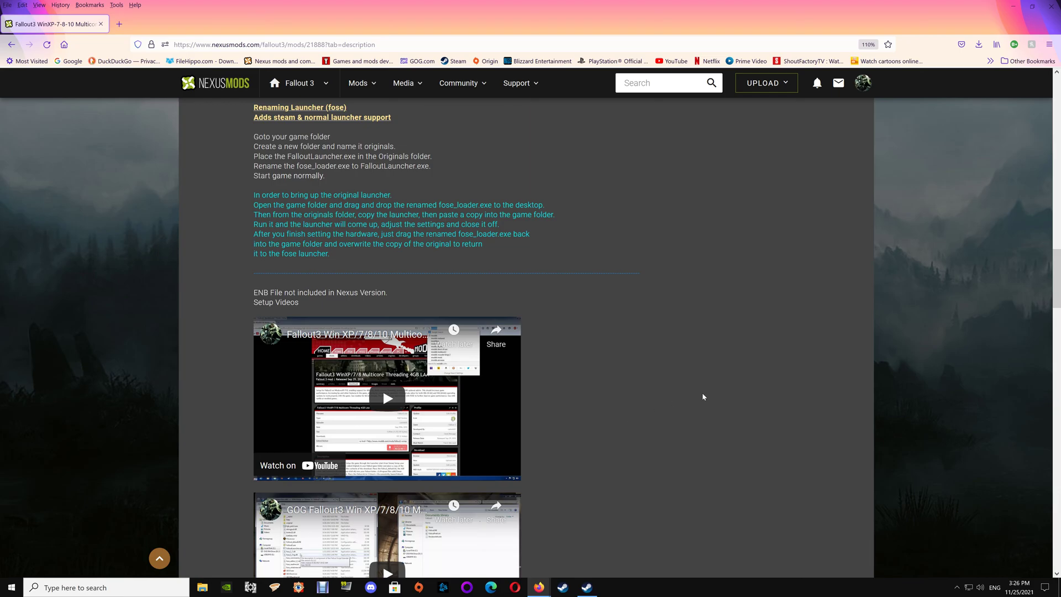
scroll(586, 404, up, 15)
scroll(704, 394, up, 5)
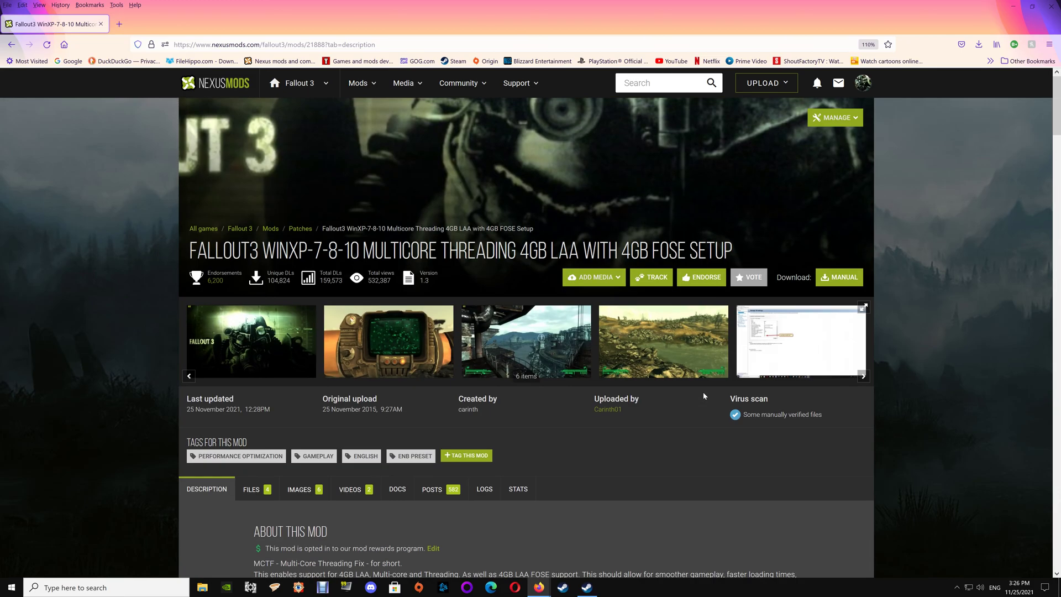